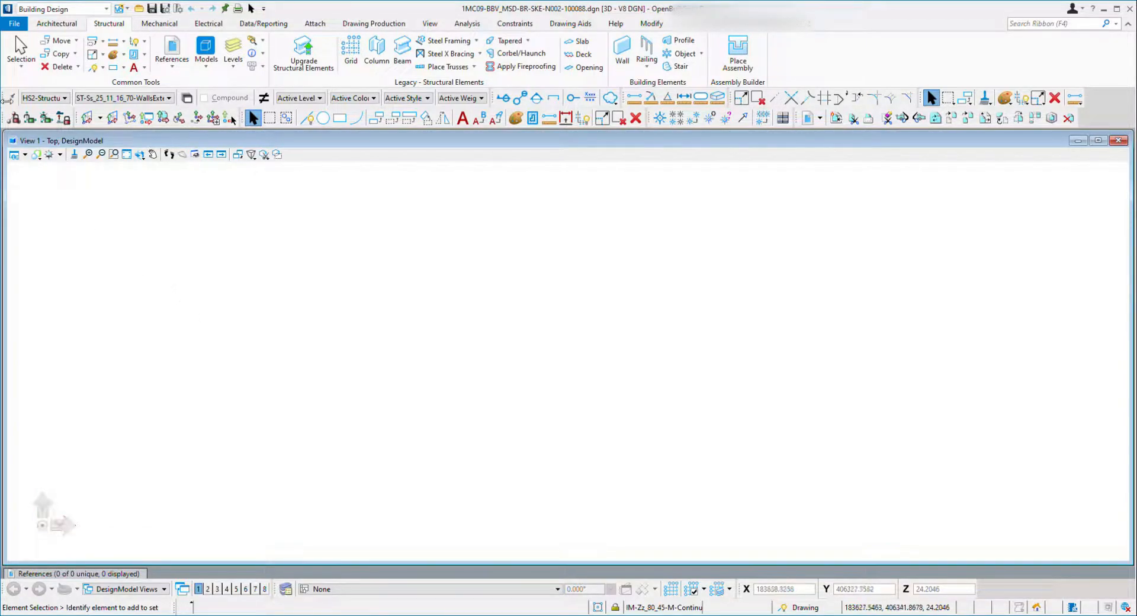
Measure the distance between two points in the top view.
left_click(57, 24)
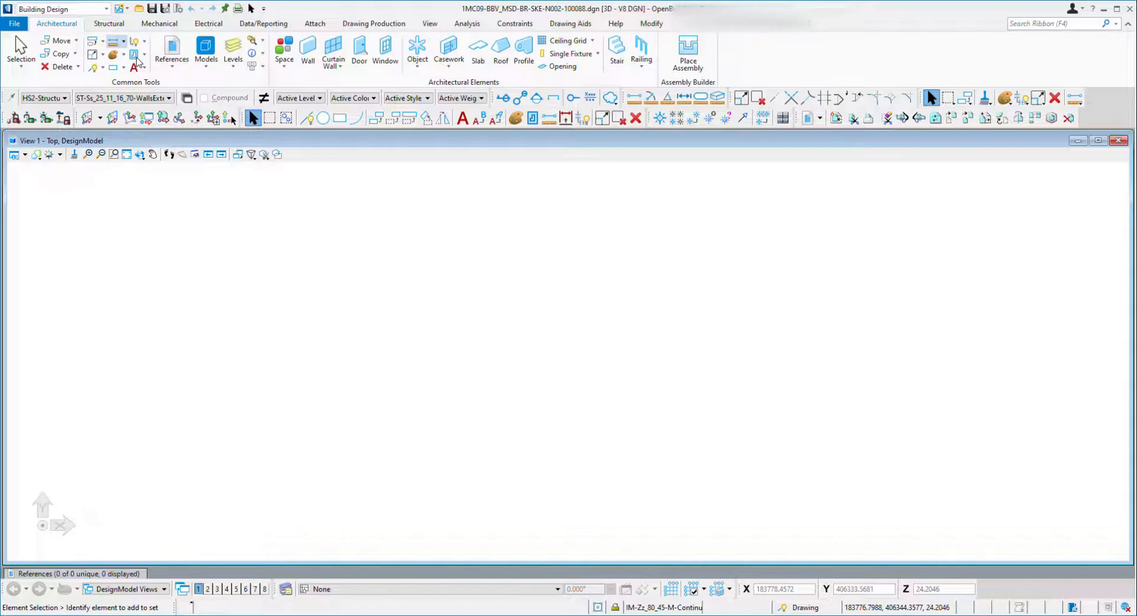
left_click(113, 41)
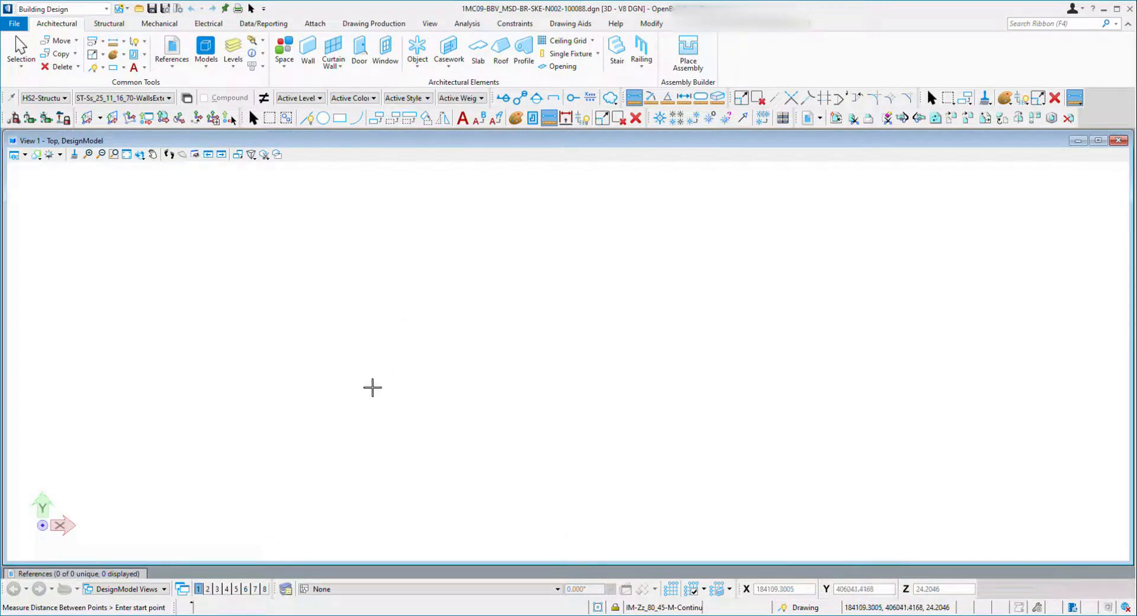
left_click(365, 380)
left_click(817, 301)
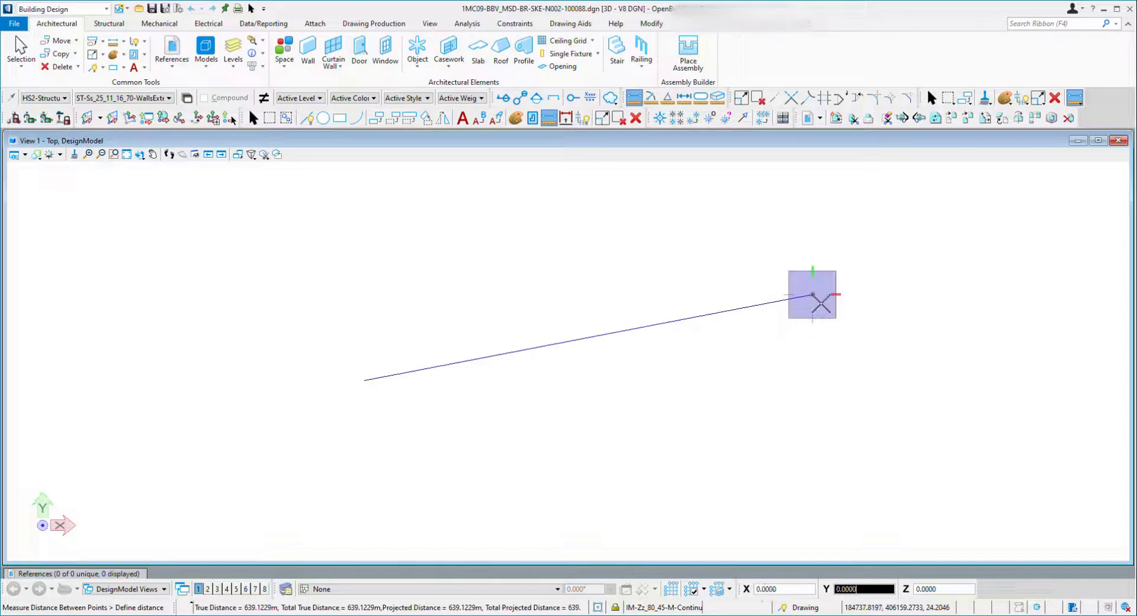
right_click(752, 299)
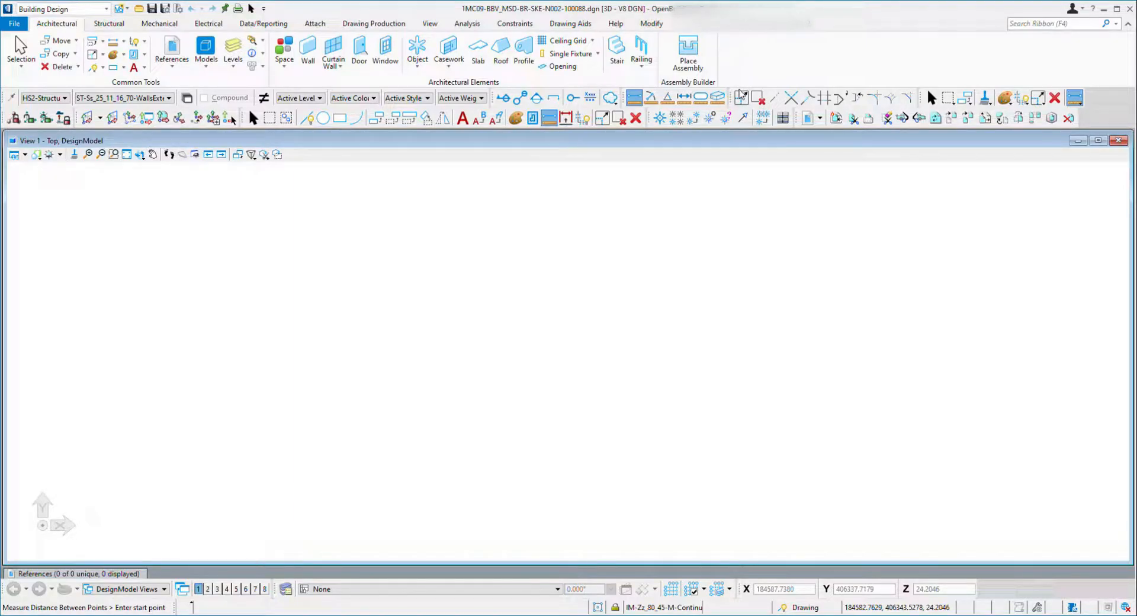
left_click(731, 81)
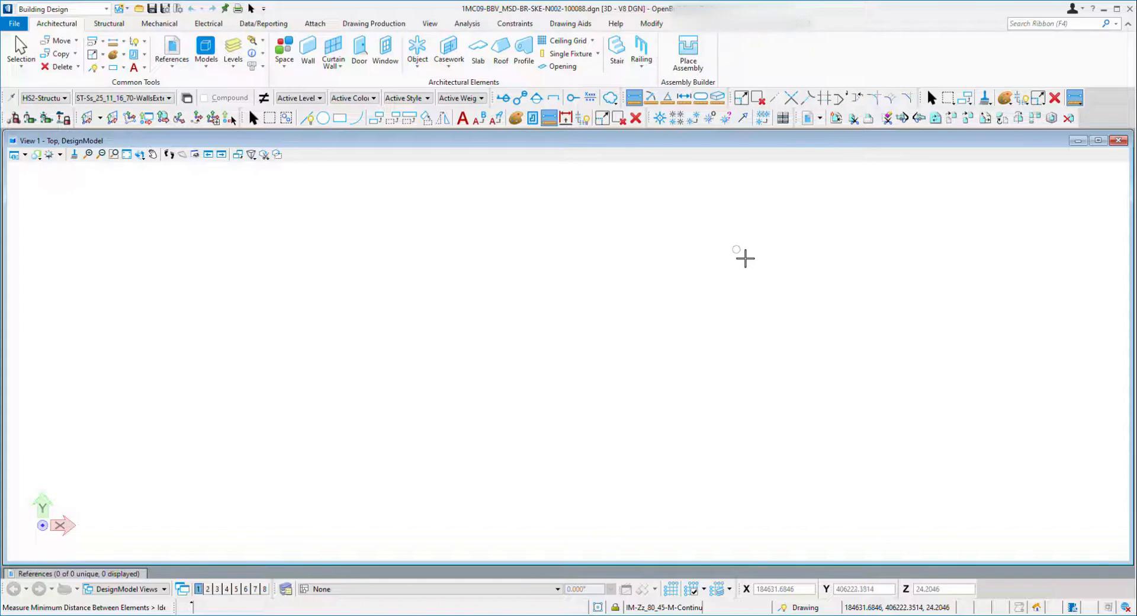
key("Escape")
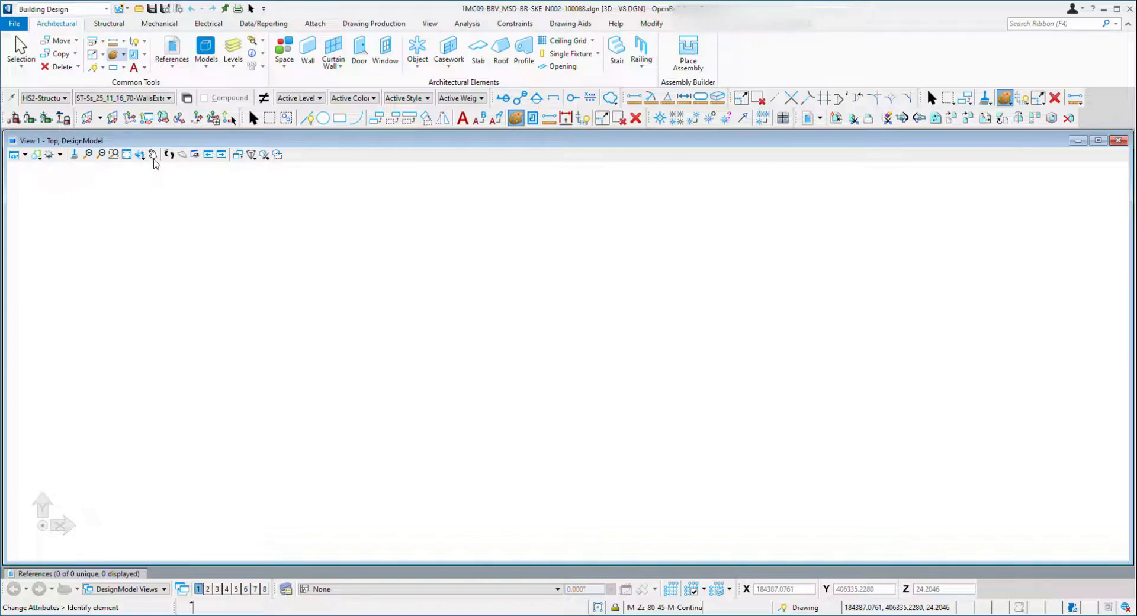
left_click(153, 155)
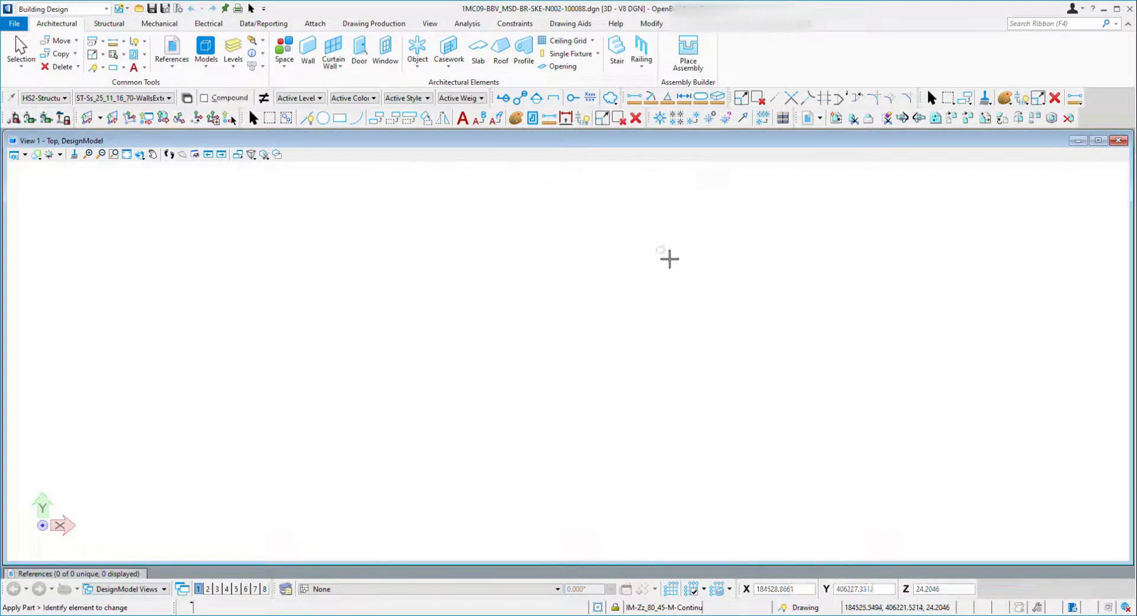
key("Escape")
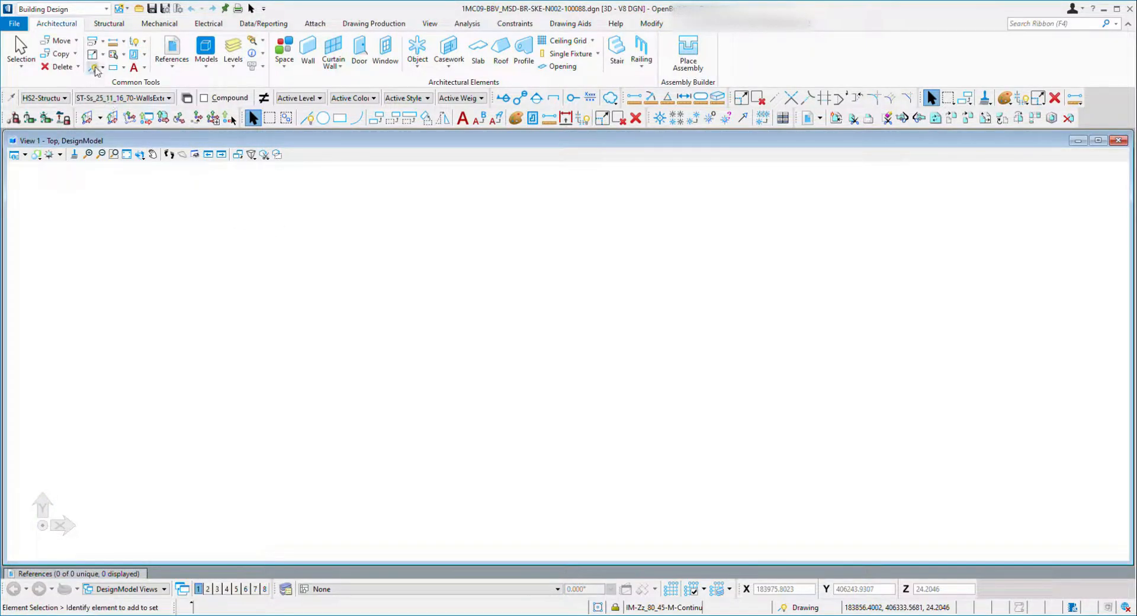
left_click(307, 118)
left_click(313, 372)
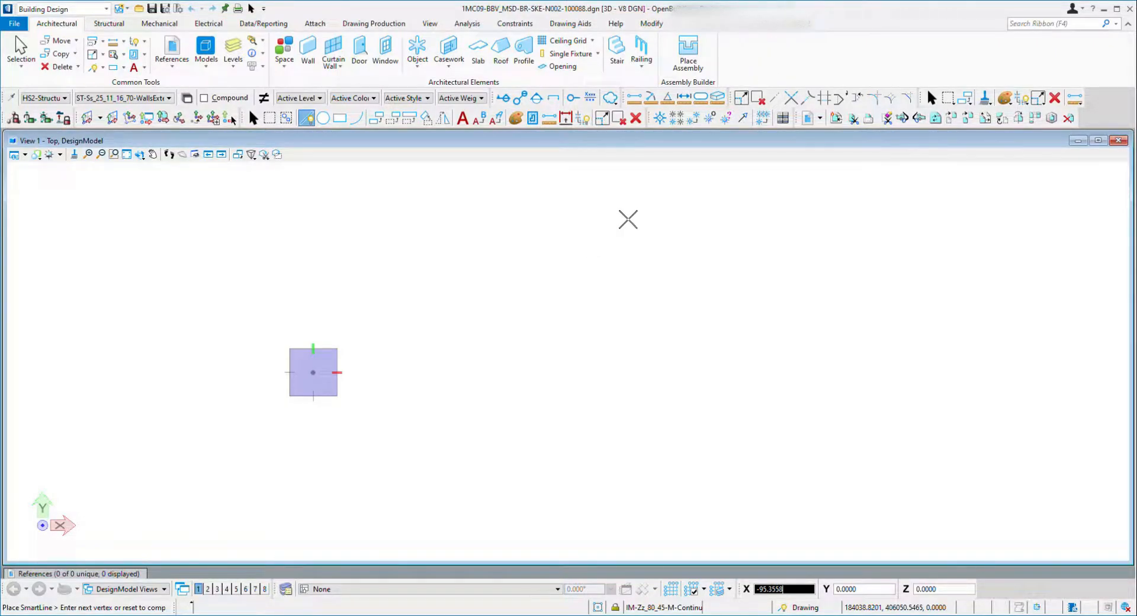
key("Escape")
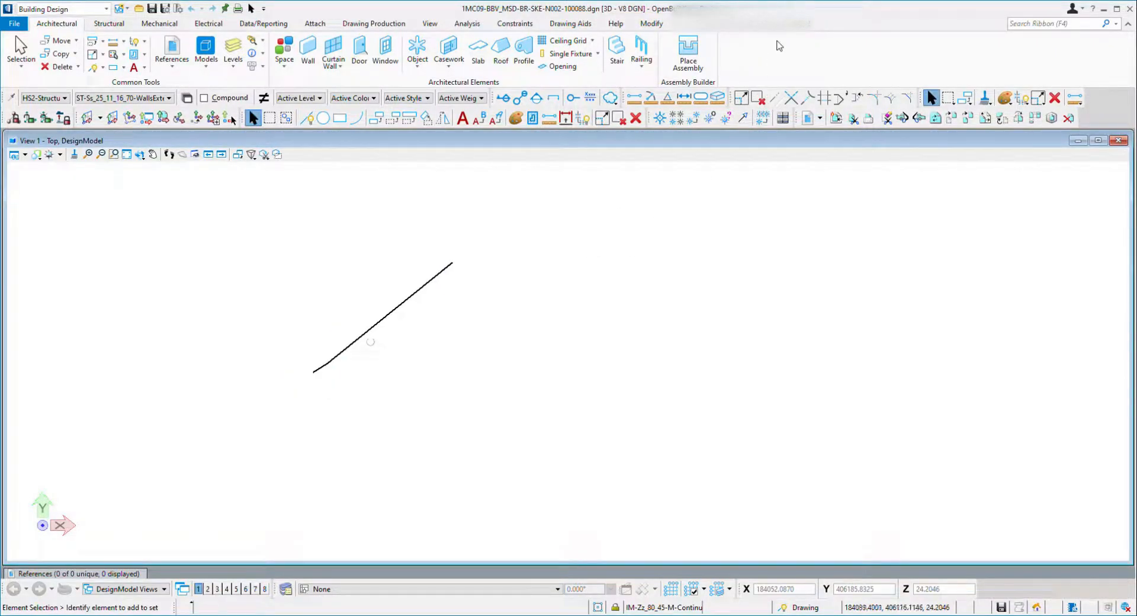
left_click(435, 285)
key("Delete")
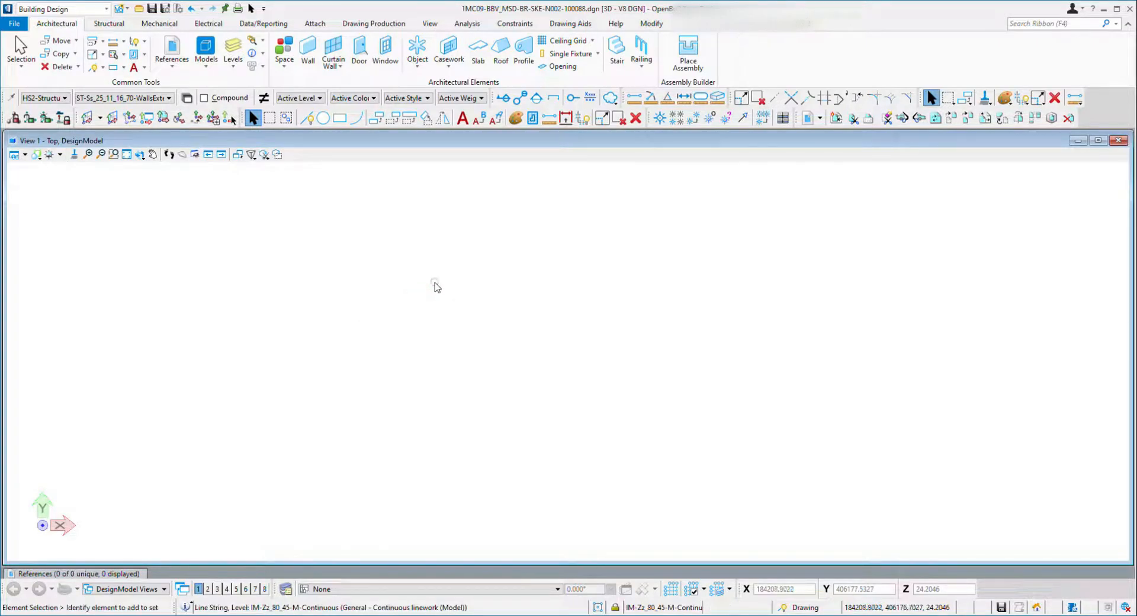
Draw an irregular nine-sided outline of connected lines in the top view.
left_click(93, 69)
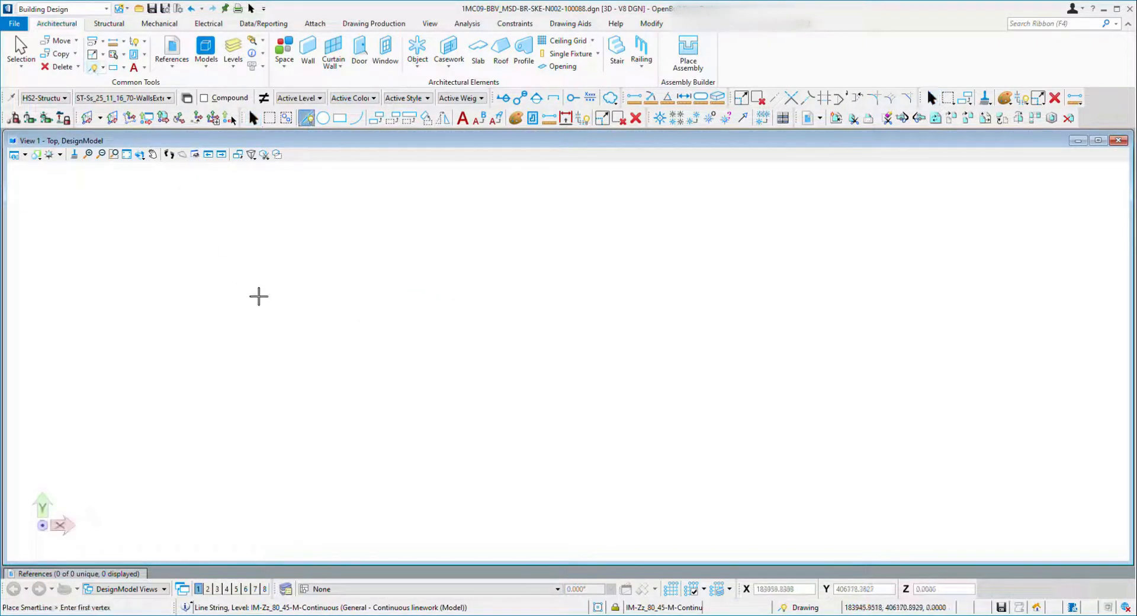
left_click(104, 68)
left_click(116, 100)
left_click(301, 382)
left_click(410, 284)
left_click(720, 323)
left_click(831, 388)
left_click(775, 456)
left_click(602, 509)
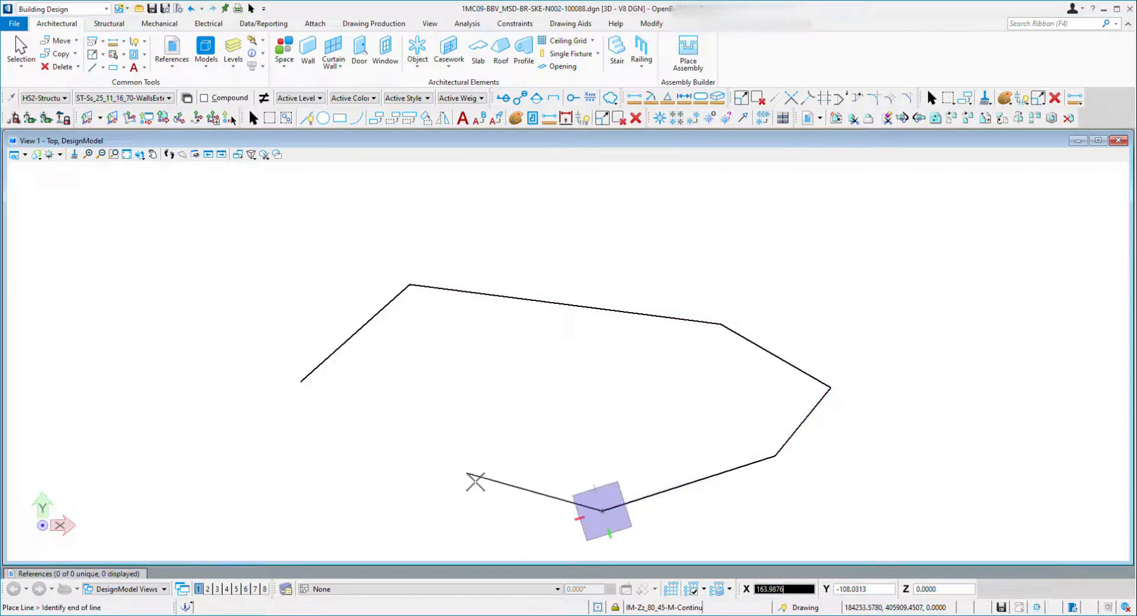
left_click(467, 472)
left_click(418, 411)
left_click(286, 442)
left_click(301, 382)
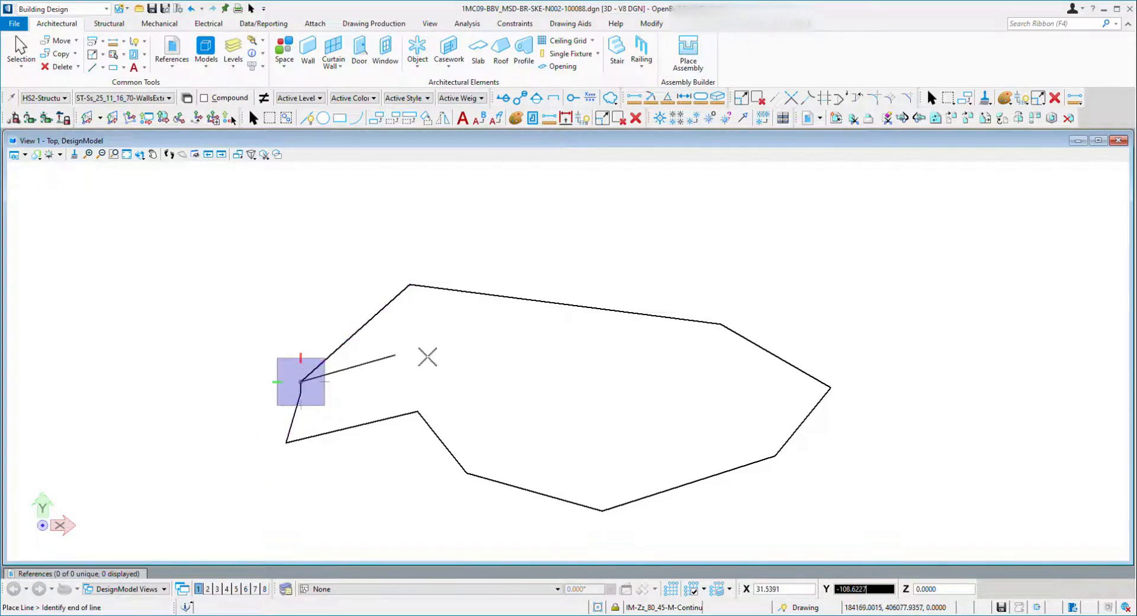
right_click(460, 352)
key("Escape")
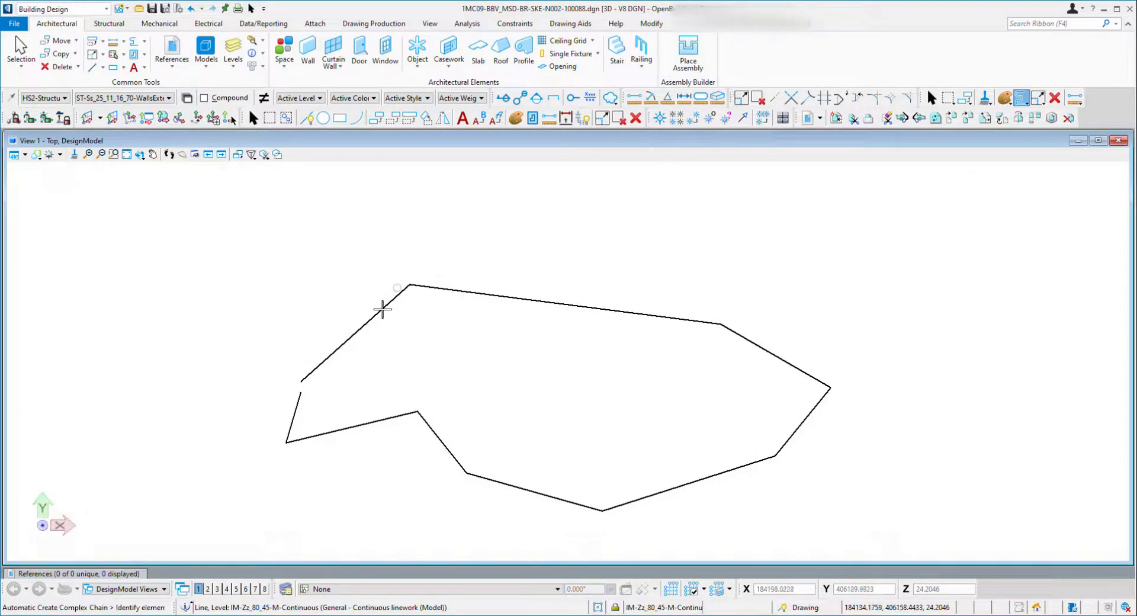
Join the outline's lines into a complex chain automatically, then undo it.
left_click(377, 333)
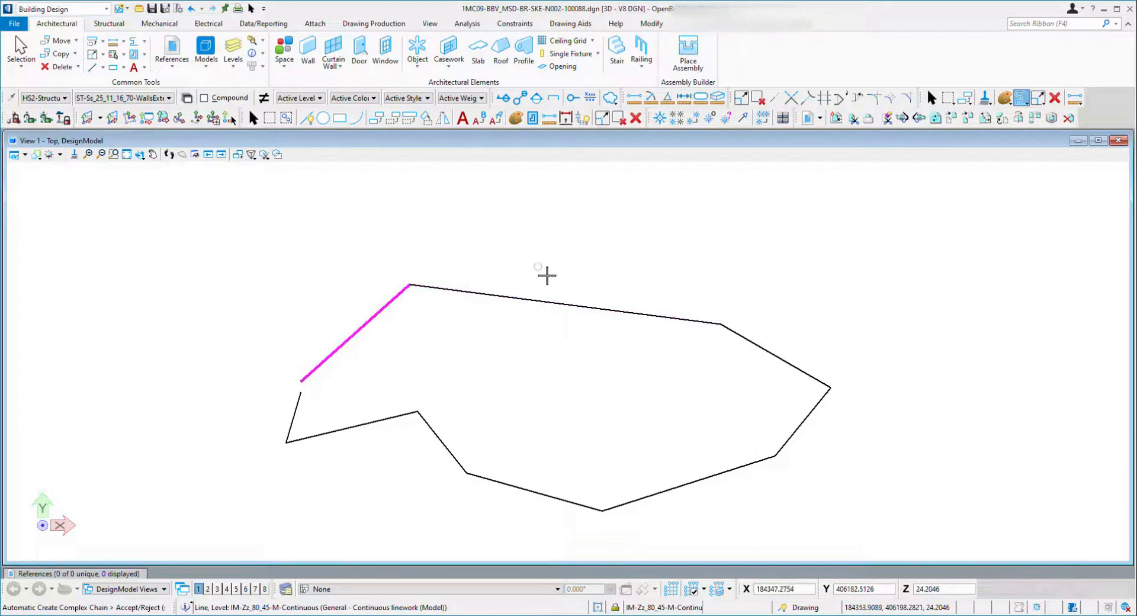
left_click(546, 273)
key("Escape")
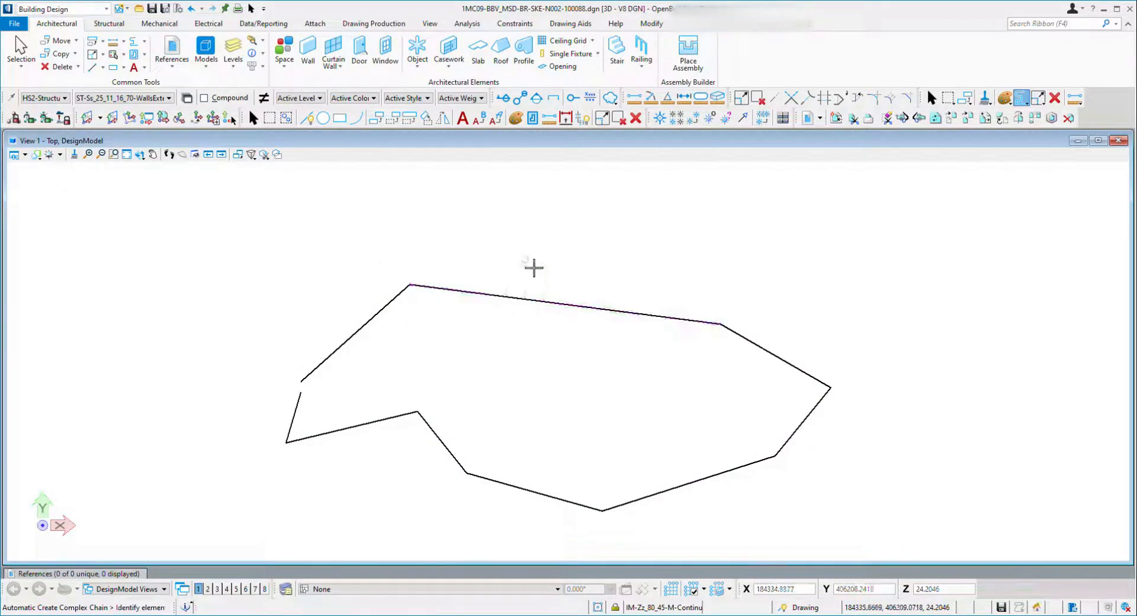
left_click(371, 320)
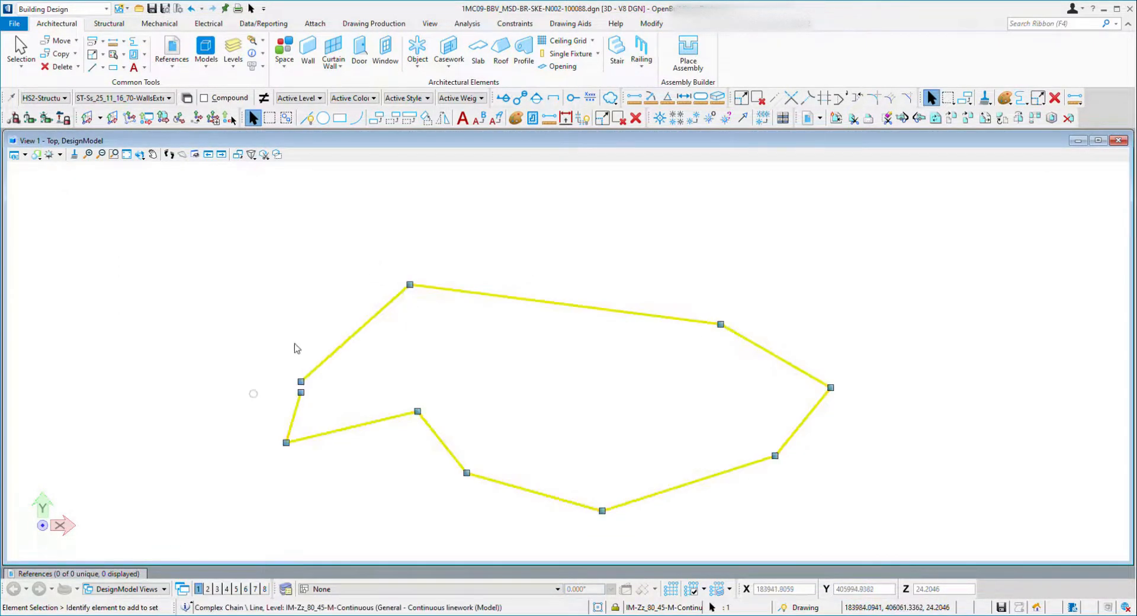
left_click(501, 278)
key("ctrl+z")
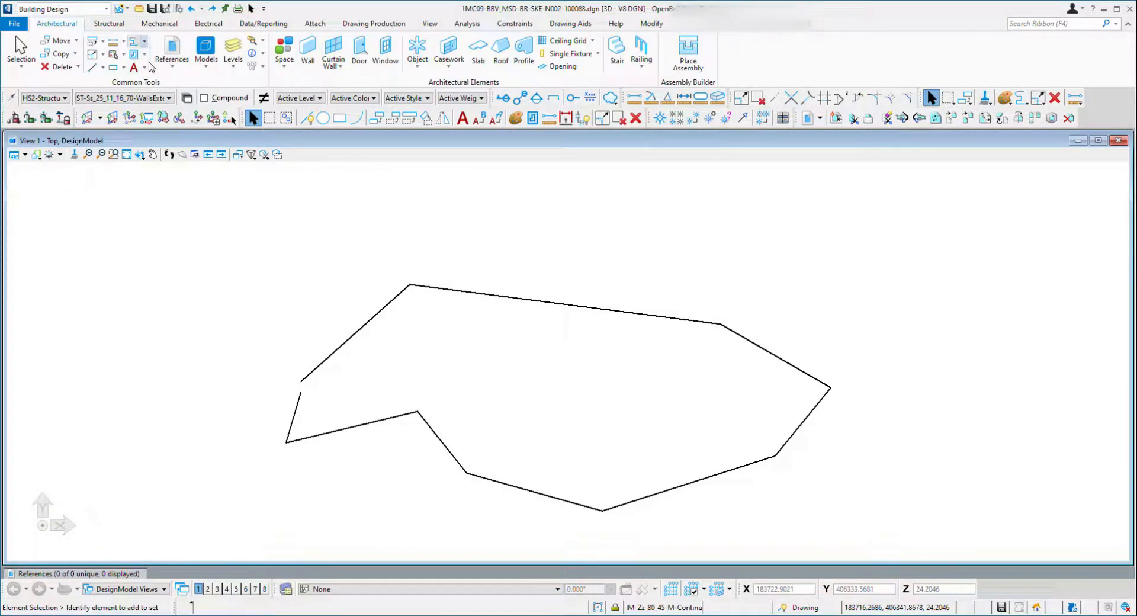
Create a complex chain by picking the outline's lines in turn, leaving out the short left segment.
left_click(154, 86)
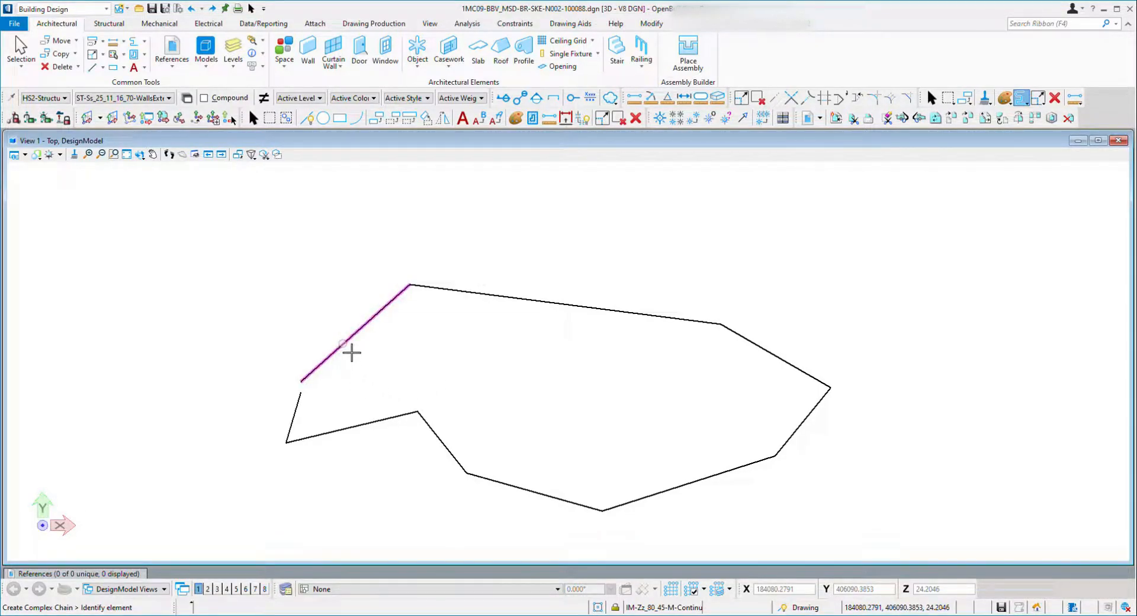
left_click(351, 352)
left_click(553, 313)
left_click(774, 358)
left_click(804, 434)
left_click(745, 466)
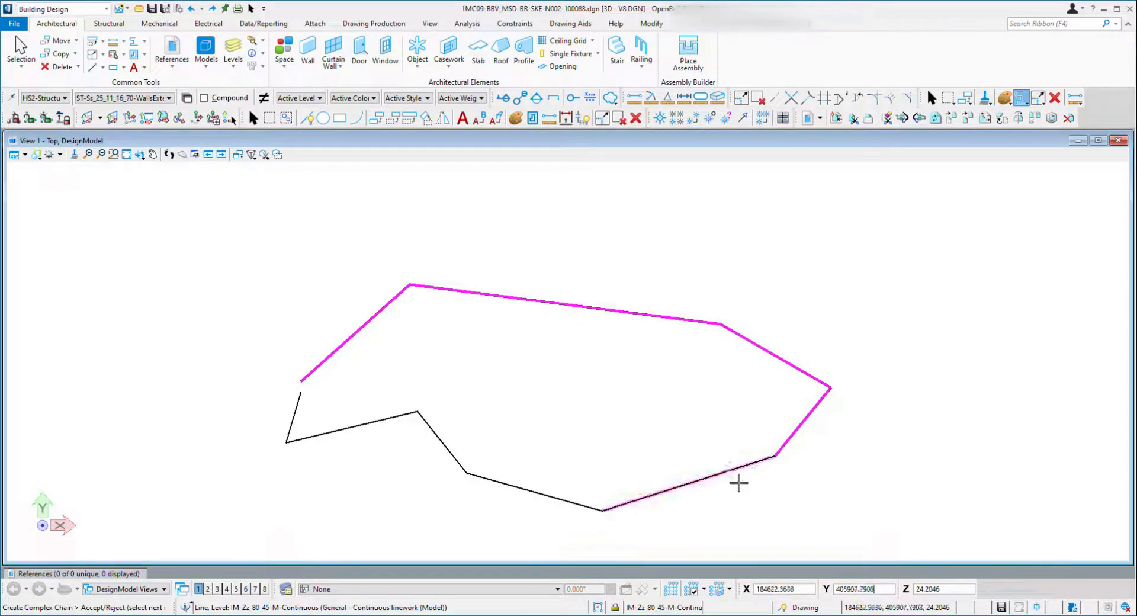
left_click(535, 499)
left_click(444, 449)
left_click(376, 434)
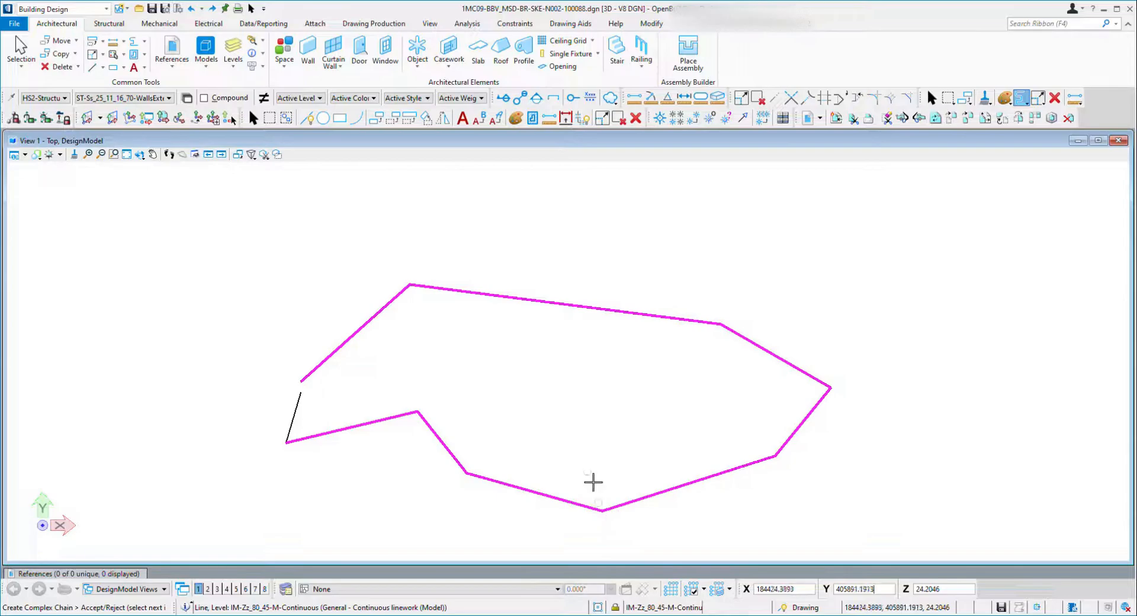
right_click(643, 305)
key("Escape")
left_click(637, 313)
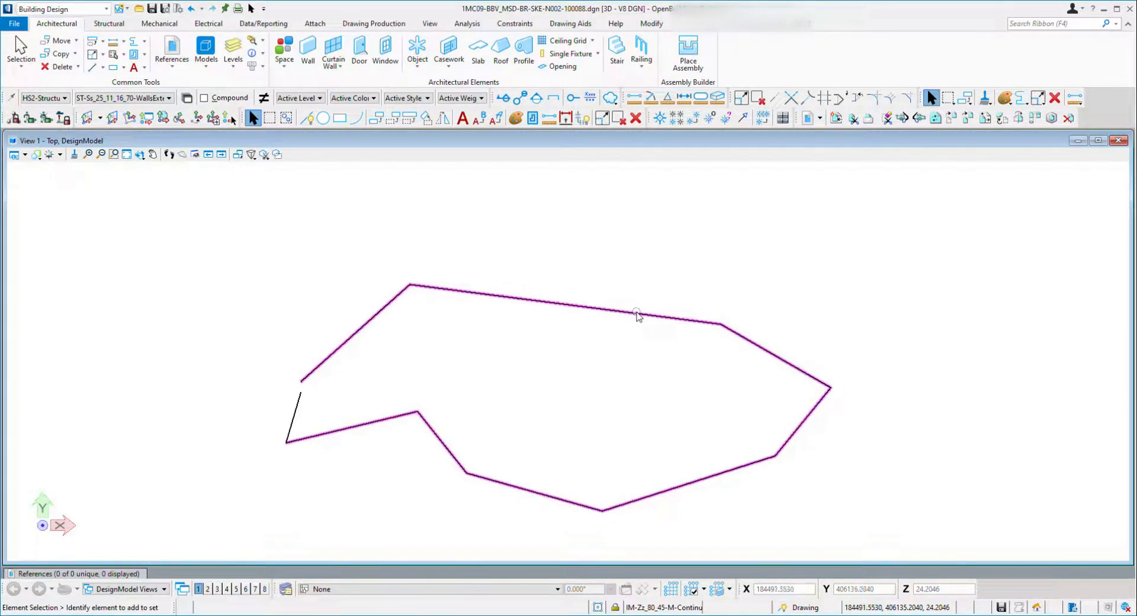
left_click(265, 428)
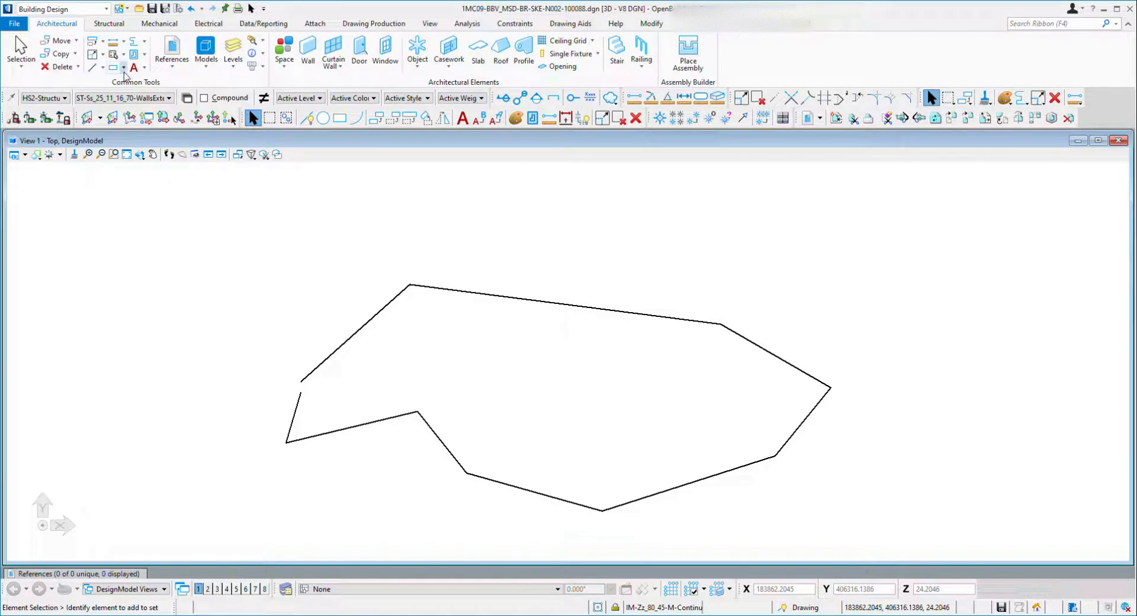
Draw a short line closing the gap at the outline's left corner.
left_click(92, 67)
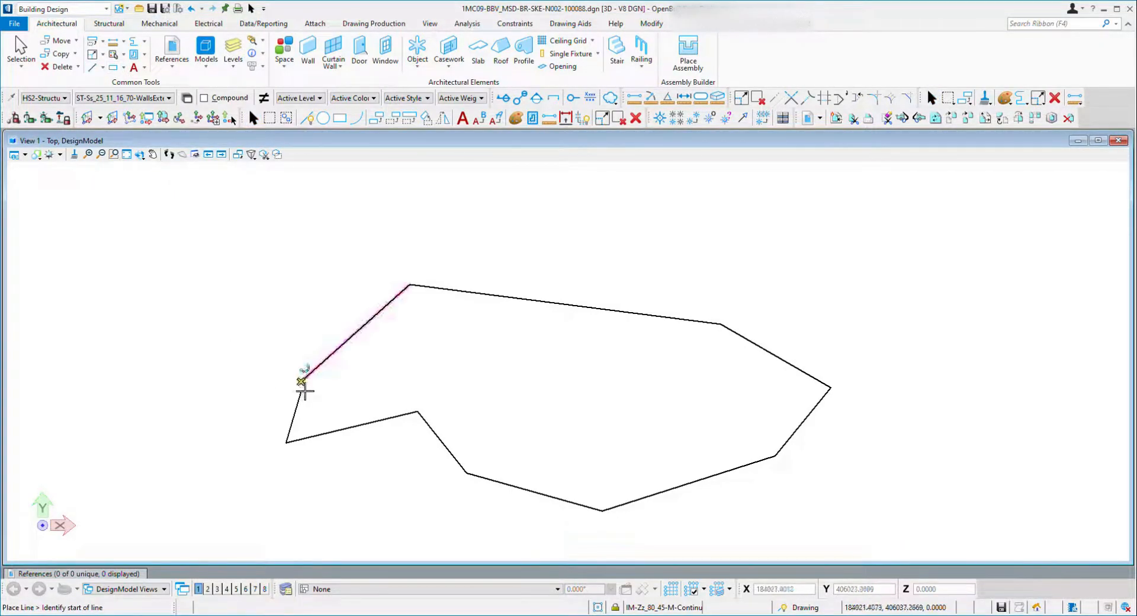
left_click(300, 392)
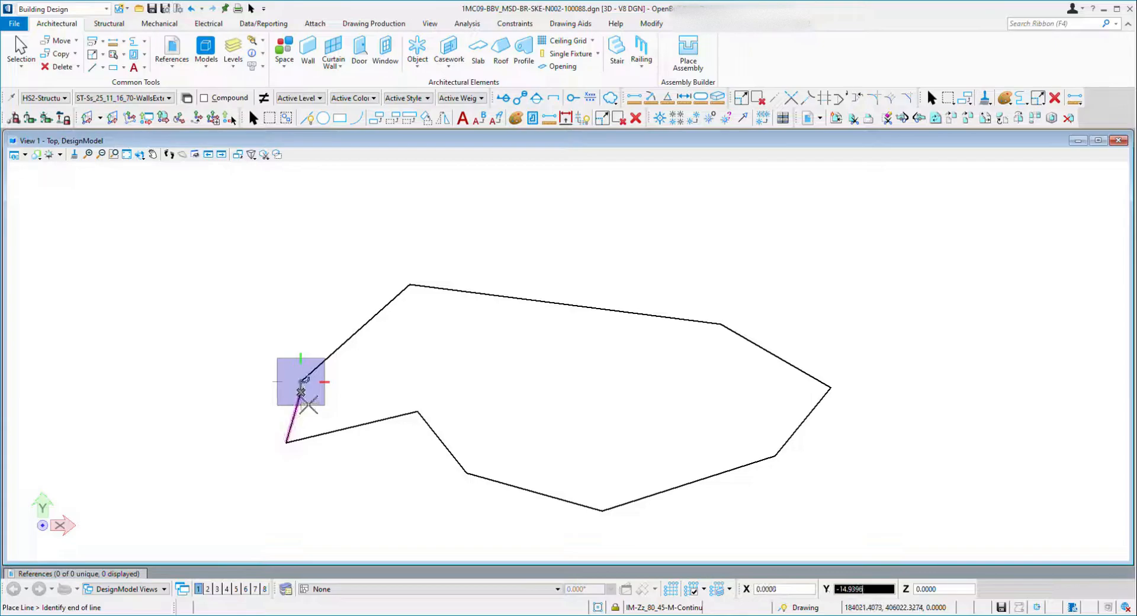
right_click(268, 351)
key("Escape")
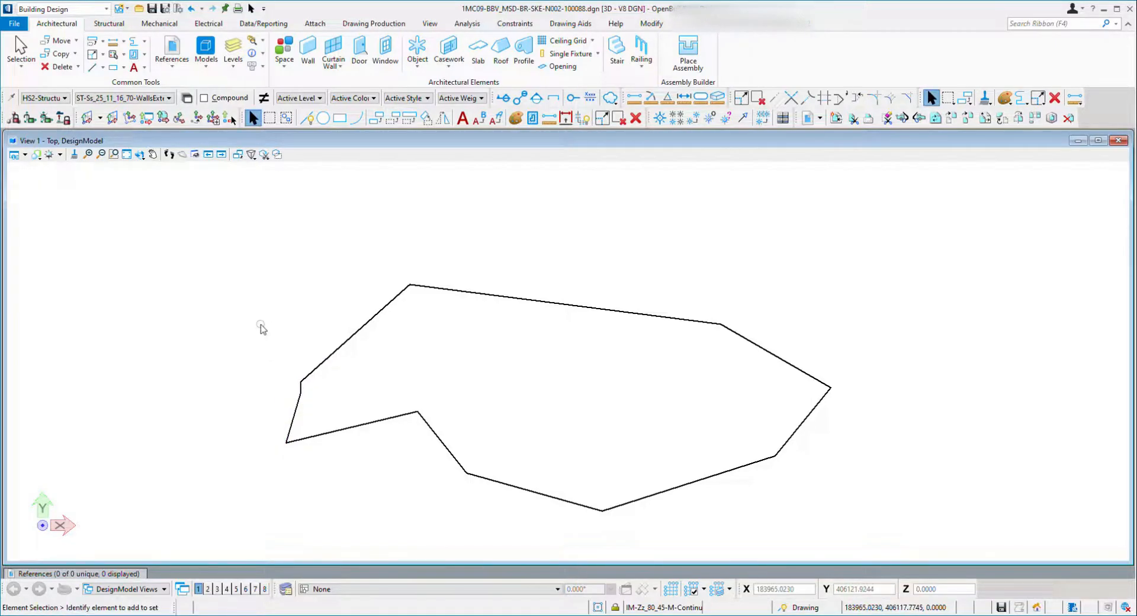
Create a complex shape from the outline using the automatic method, then undo it.
left_click(166, 102)
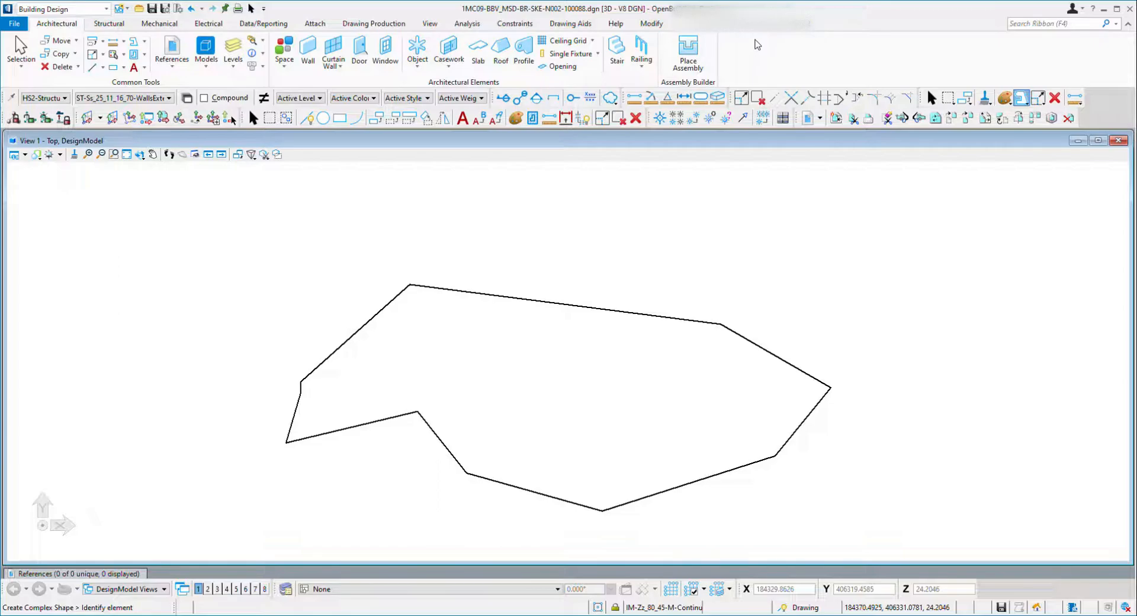
left_click(758, 58)
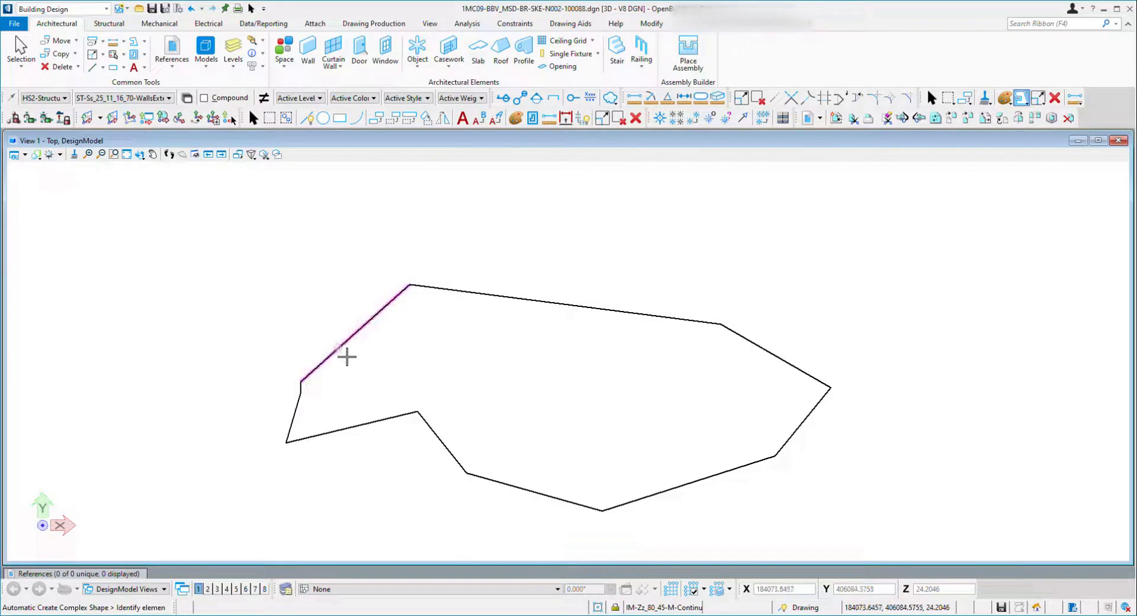
left_click(344, 361)
left_click(389, 266)
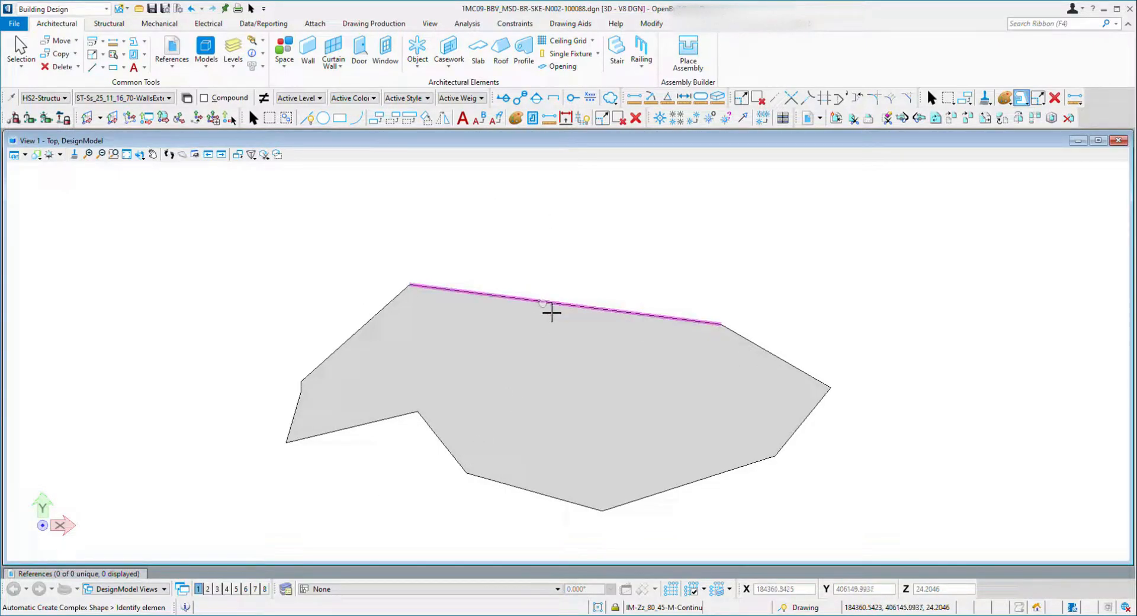
key("ctrl+z")
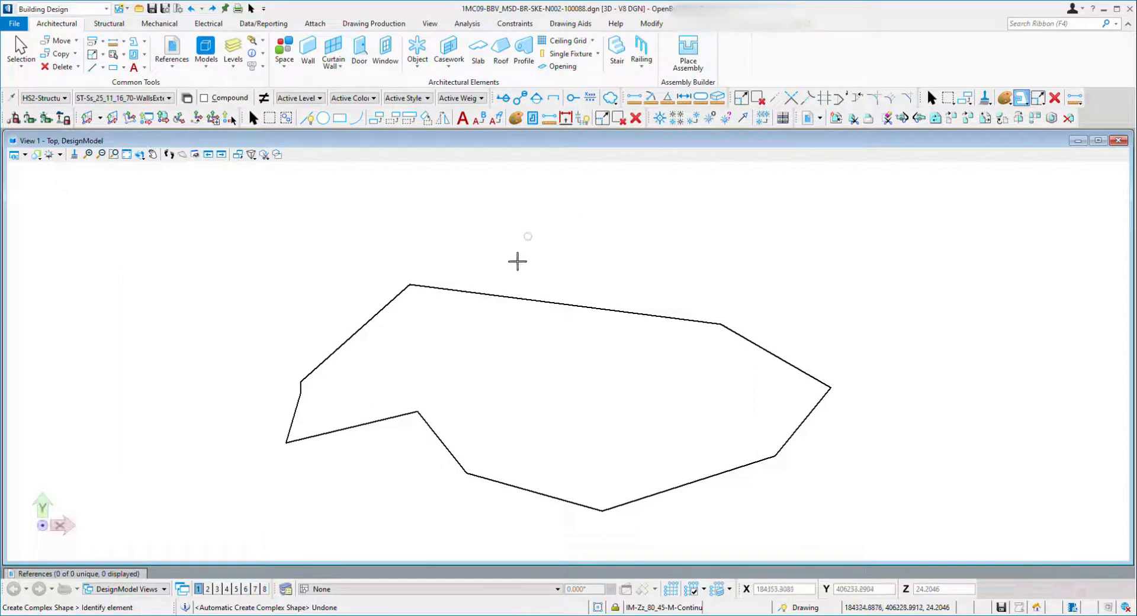
Create a complex shape by picking each outline element in turn, then undo it.
left_click(373, 326)
left_click(477, 301)
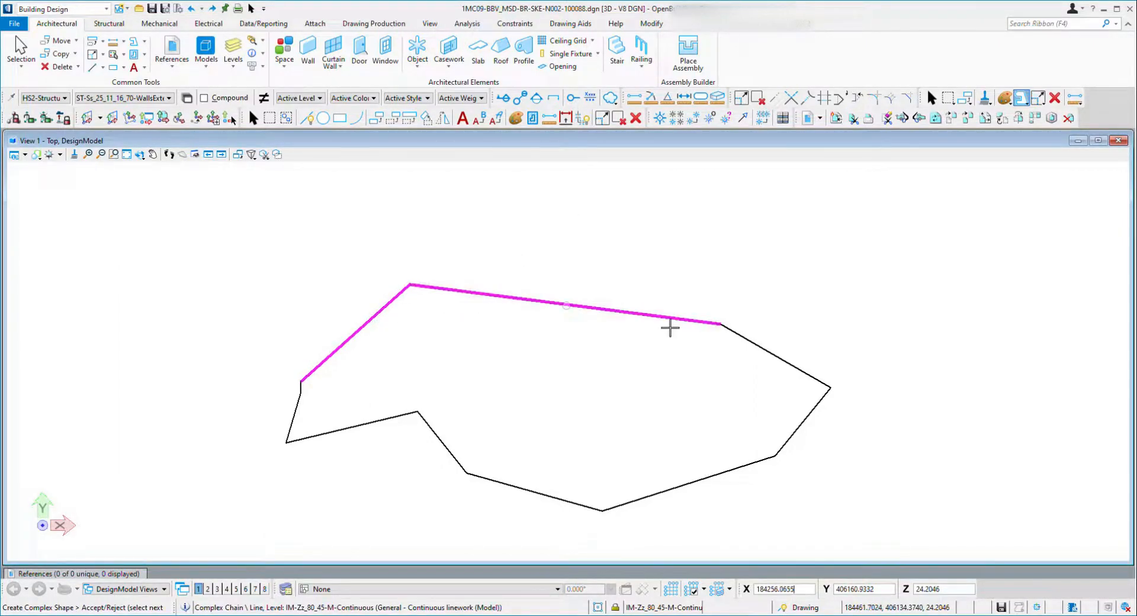
left_click(774, 354)
left_click(787, 441)
left_click(723, 472)
left_click(588, 506)
left_click(452, 446)
left_click(302, 430)
left_click(309, 388)
left_click(298, 246)
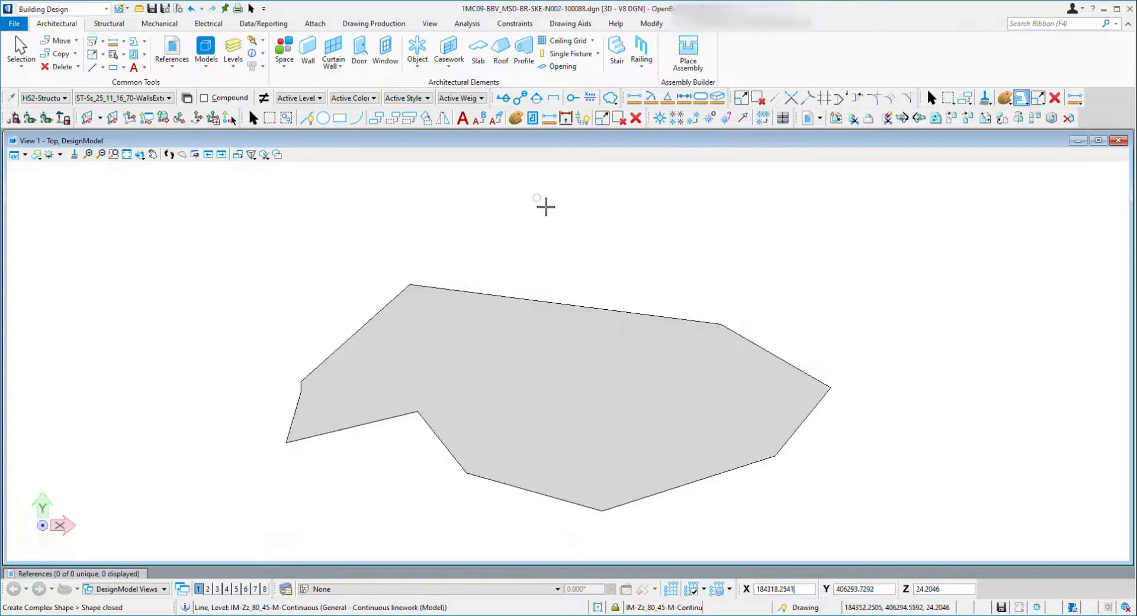
left_click(578, 219)
key("Escape")
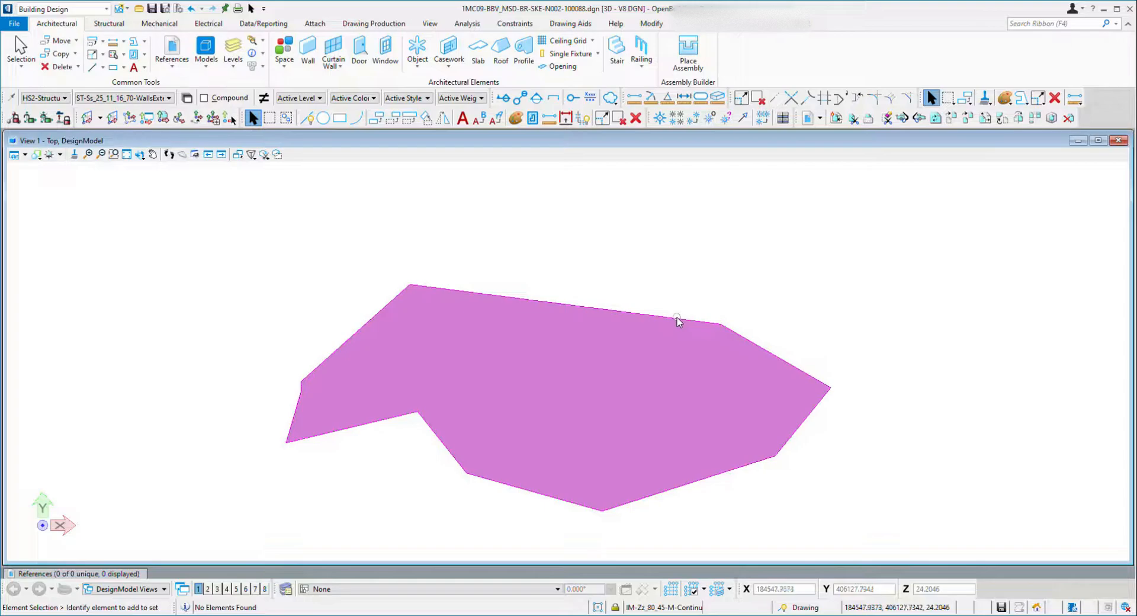
key("ctrl+z")
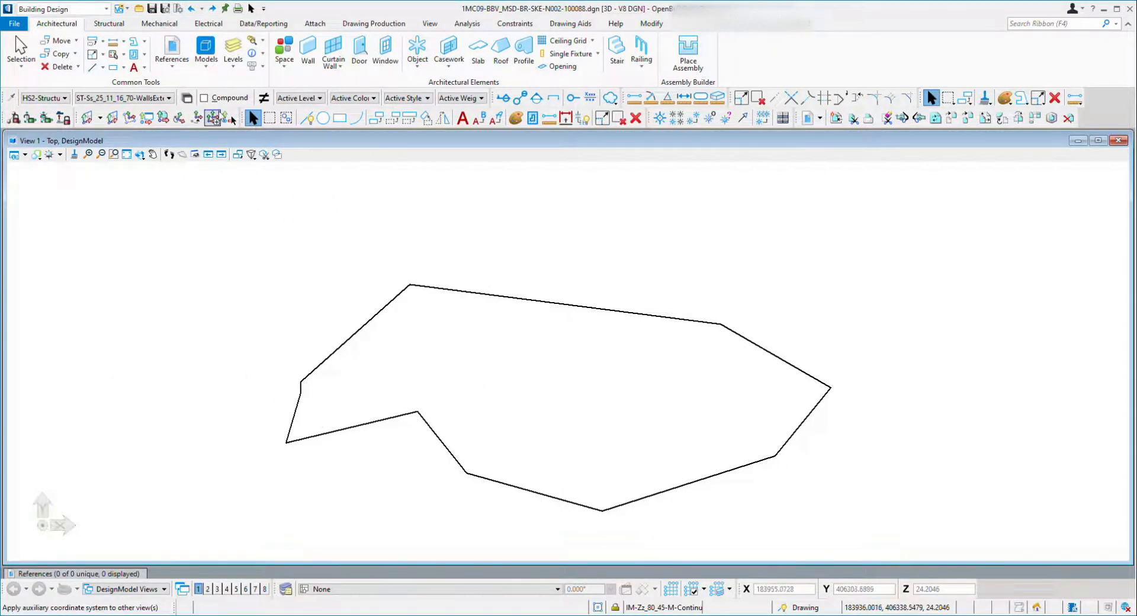
Open the level display for View 1 and browse its list of levels, then close it.
left_click(207, 48)
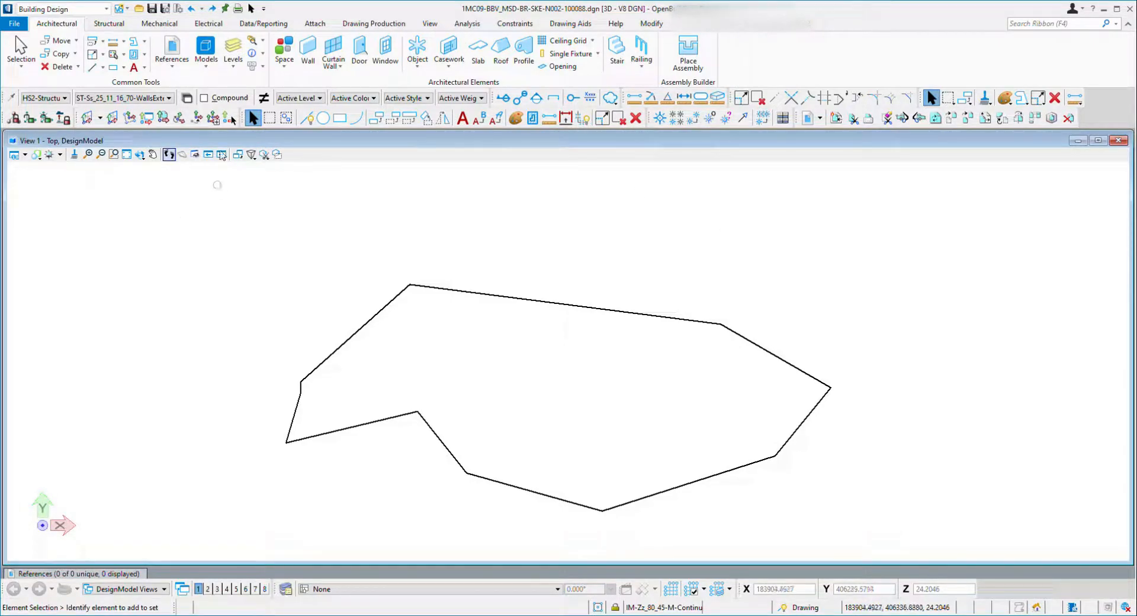
left_click(235, 53)
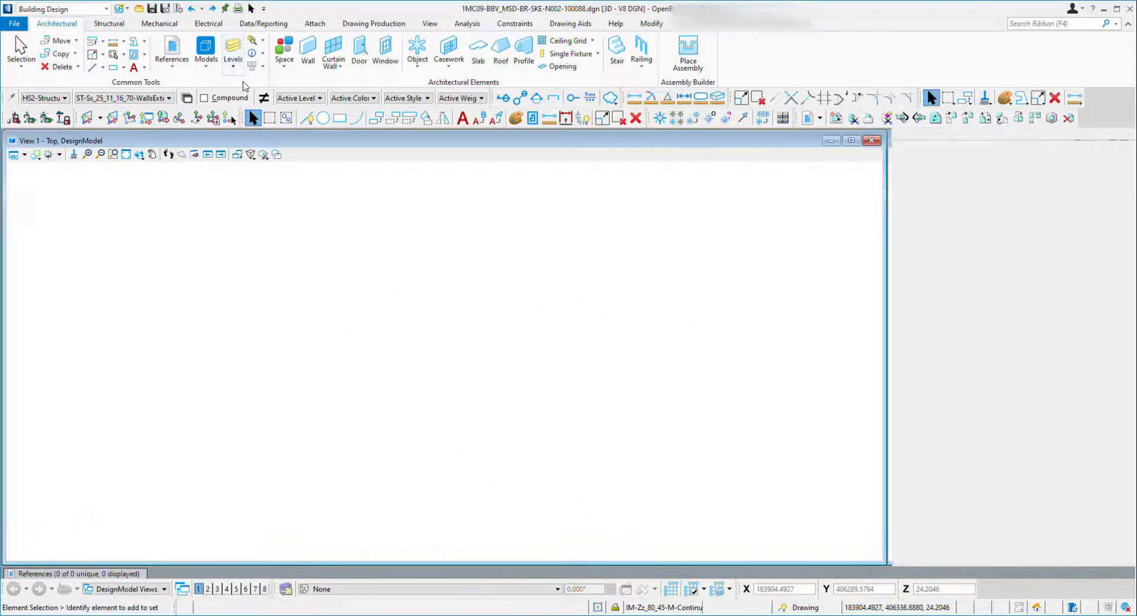
scroll(989, 462, "down", 15)
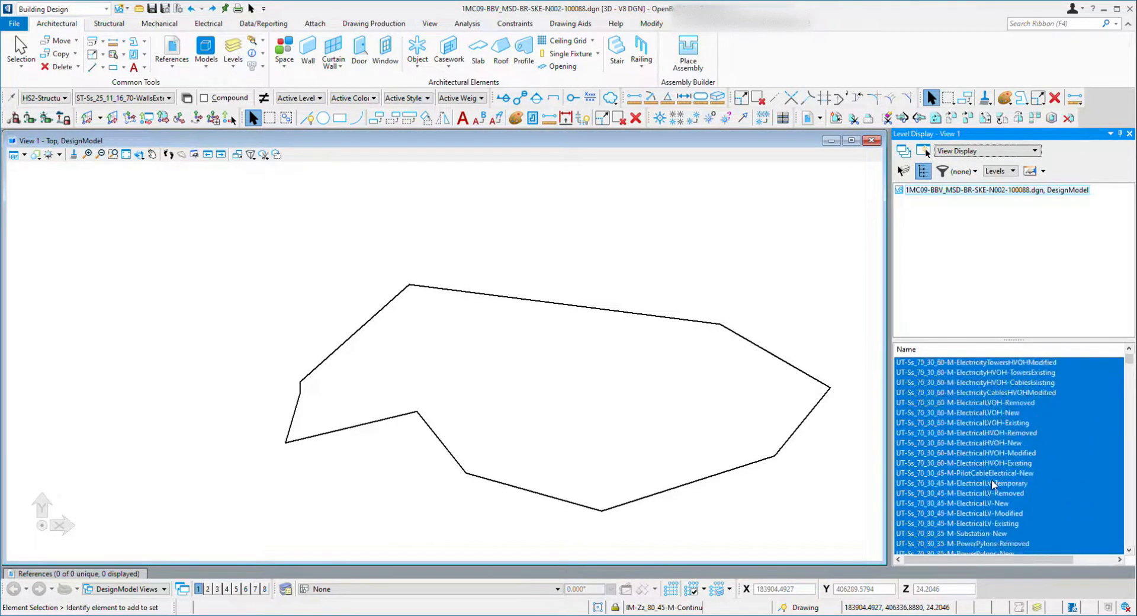
scroll(995, 461, "down", 10)
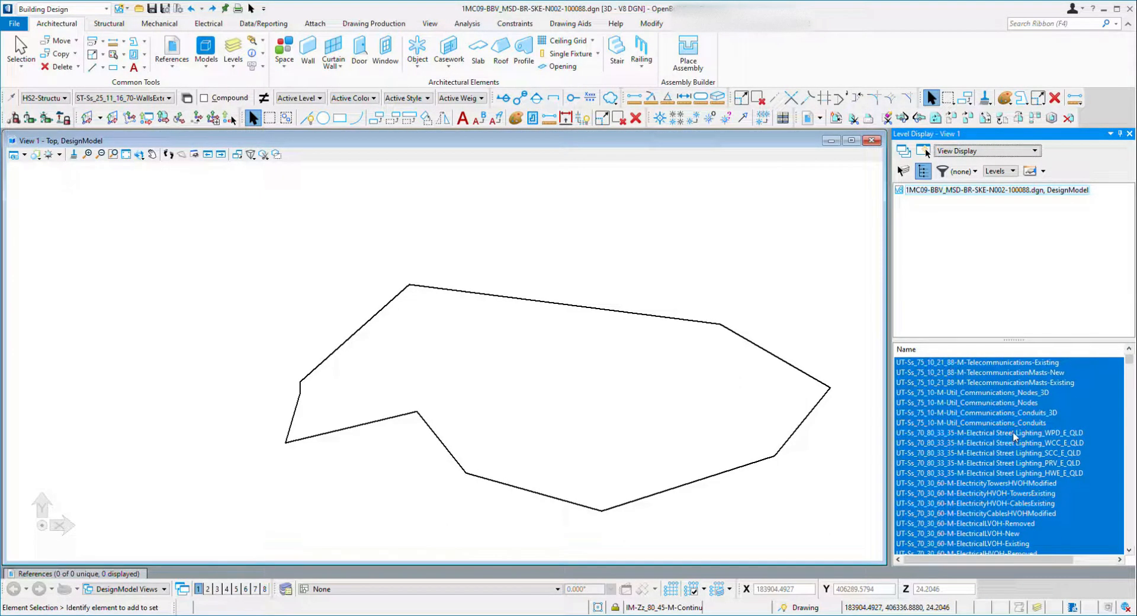
scroll(1010, 460, "down", 6)
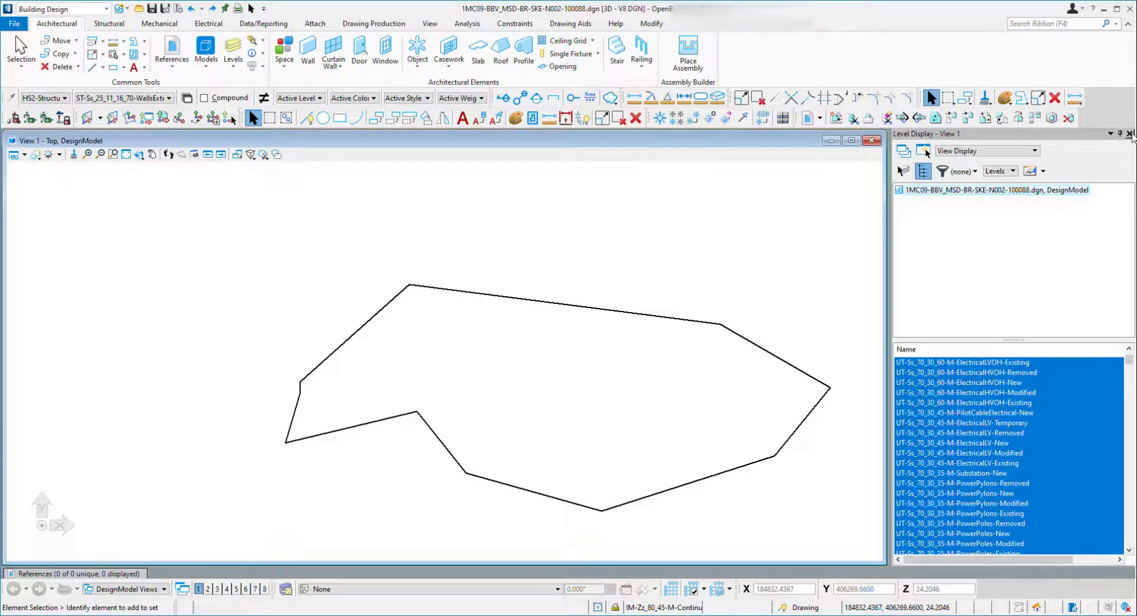
left_click(1129, 133)
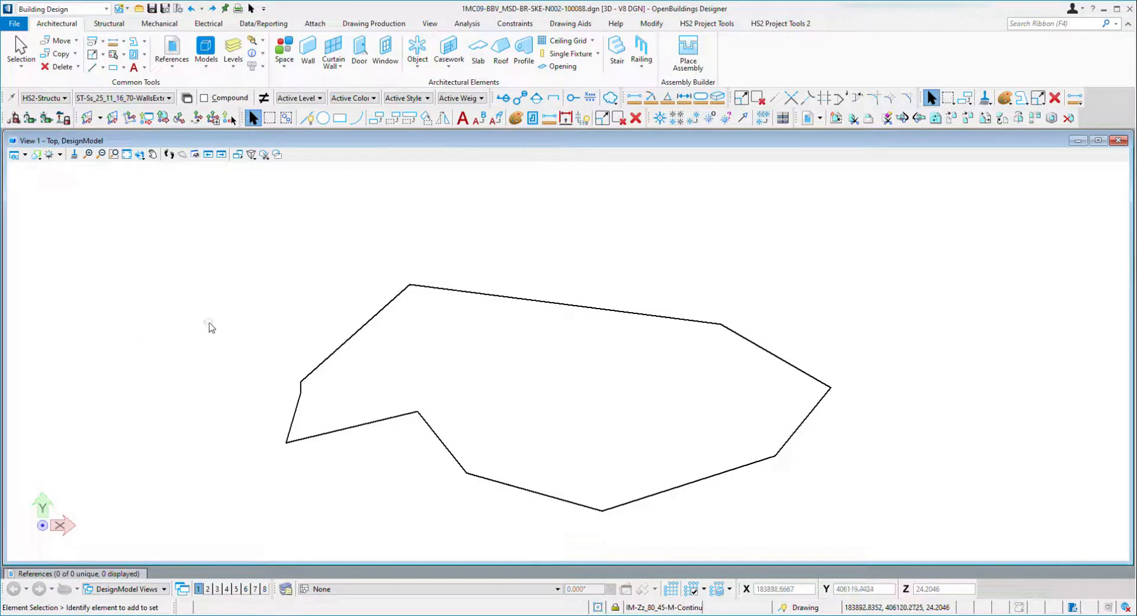
Inspect the element information of the outline's complex chain.
left_click(251, 53)
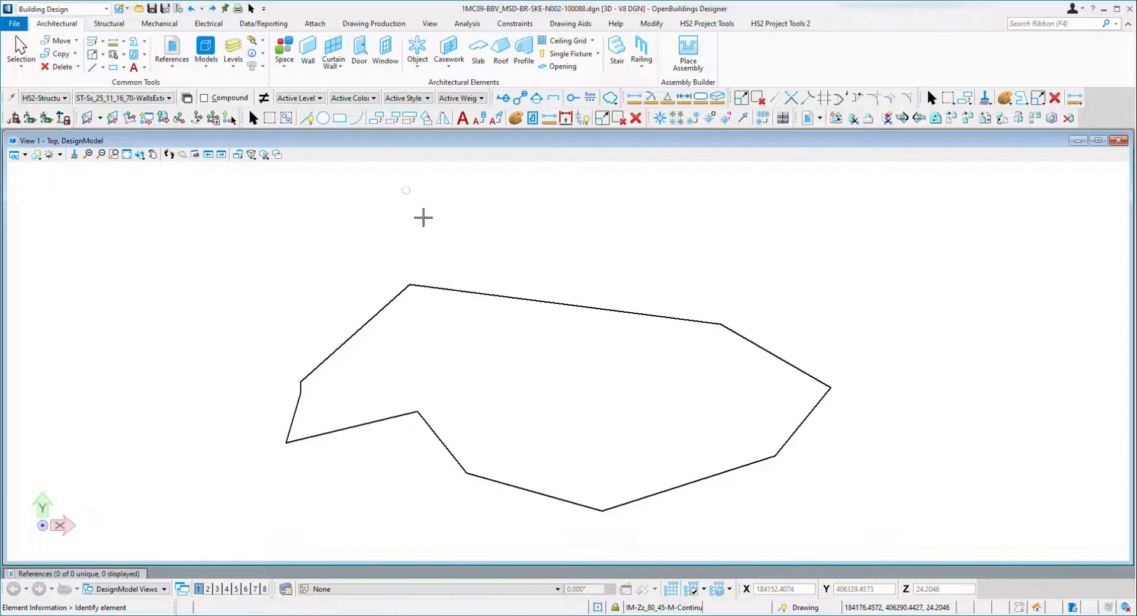
left_click(438, 295)
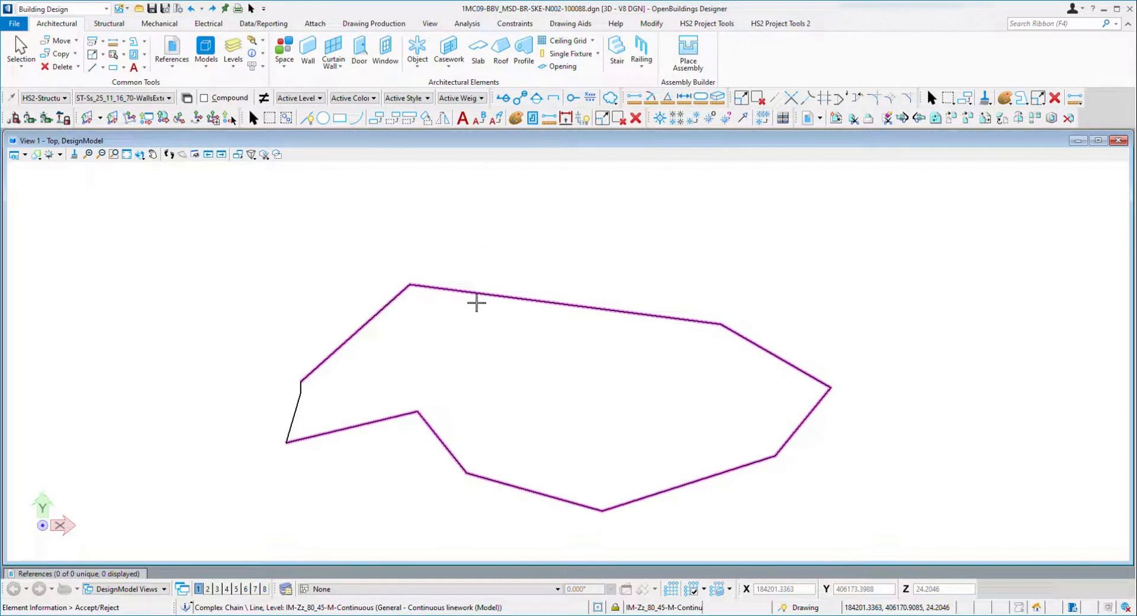
left_click(414, 265)
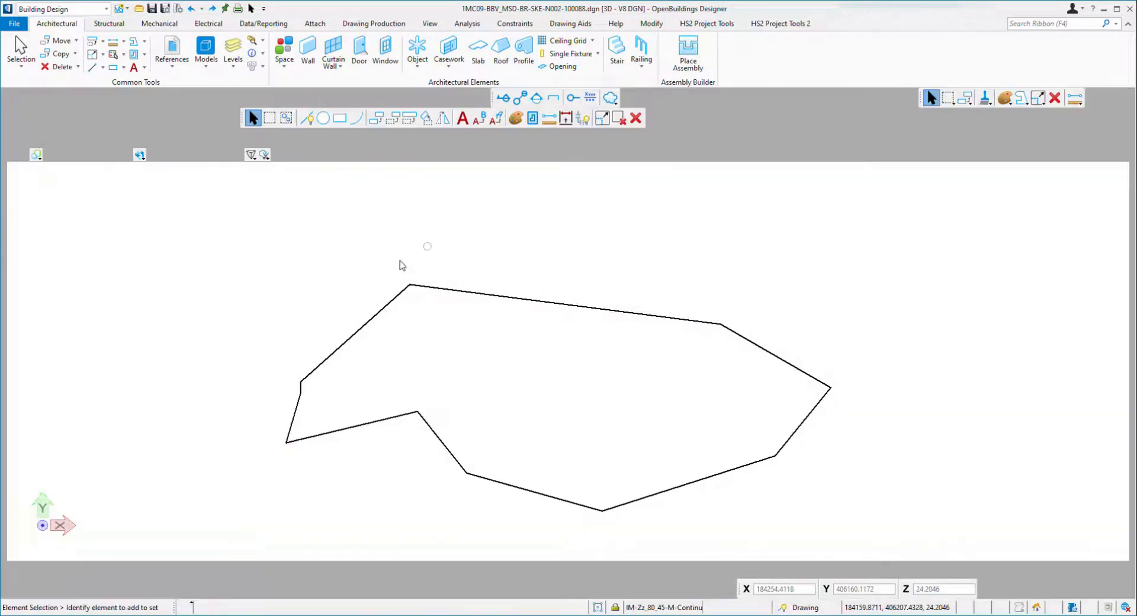
left_click(251, 53)
left_click(460, 295)
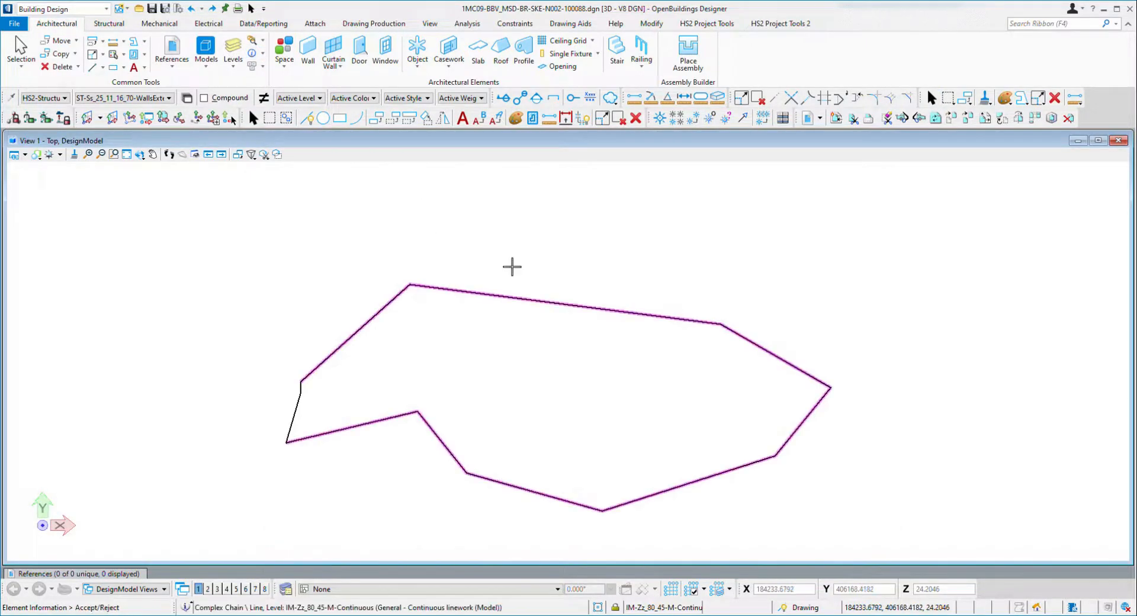
left_click(554, 256)
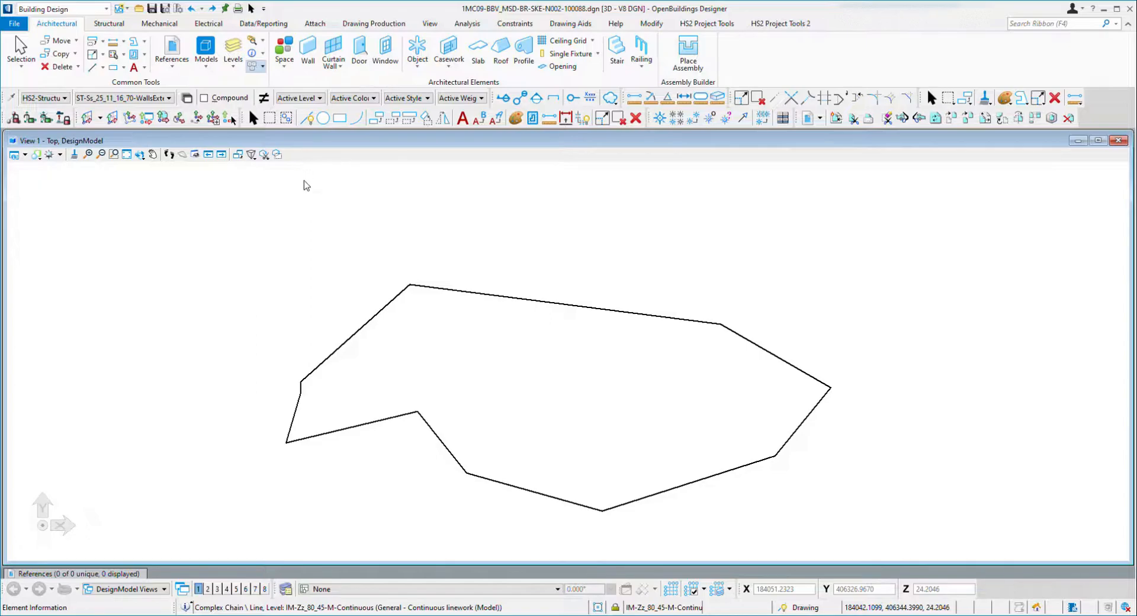
left_click(414, 206)
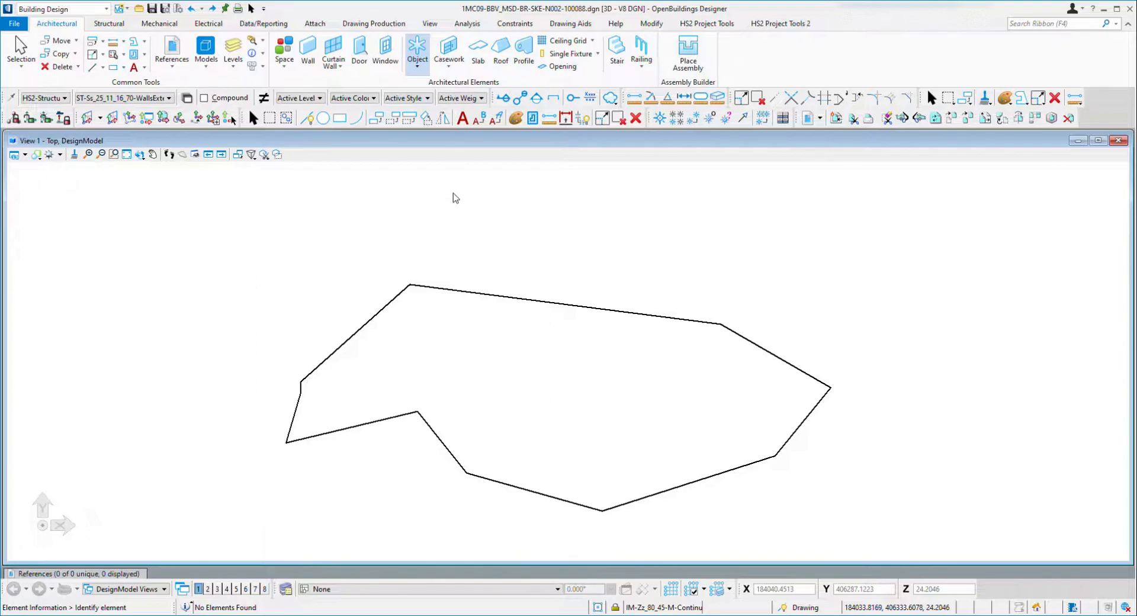
Browse the Mechanical, Electrical, Data/Reporting, Attach and Drawing Production ribbon tabs to review their tools.
left_click(455, 69)
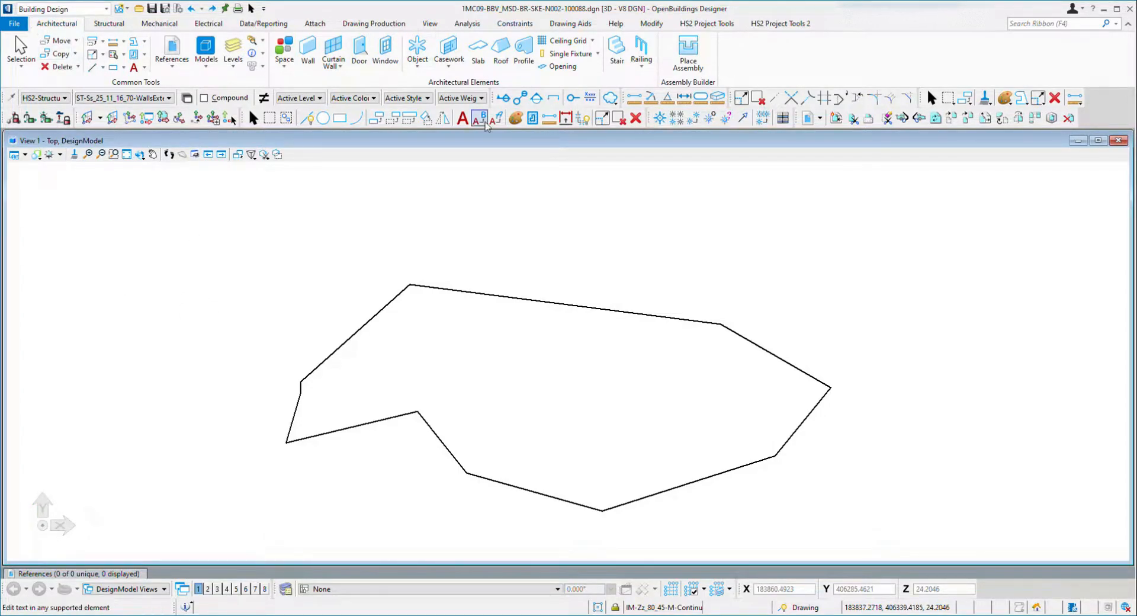
left_click(116, 30)
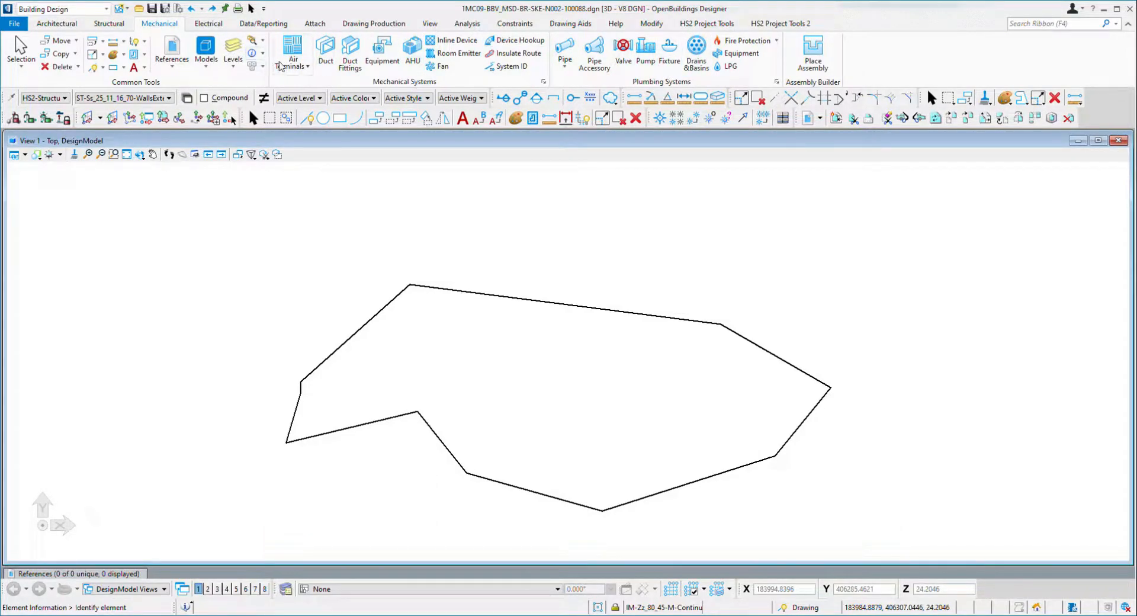
left_click(217, 25)
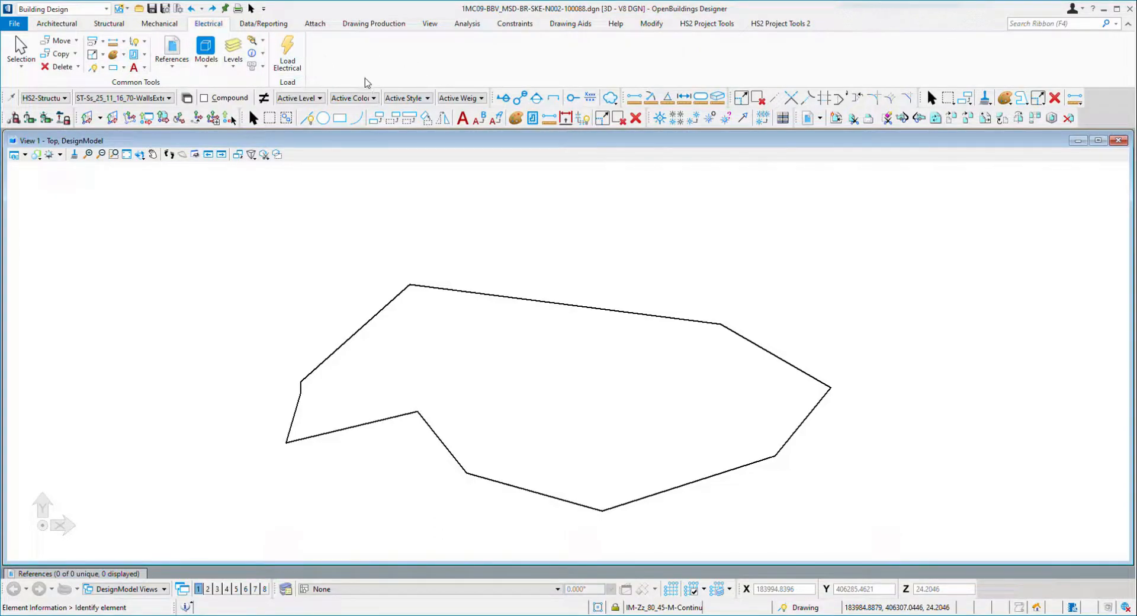
left_click(272, 25)
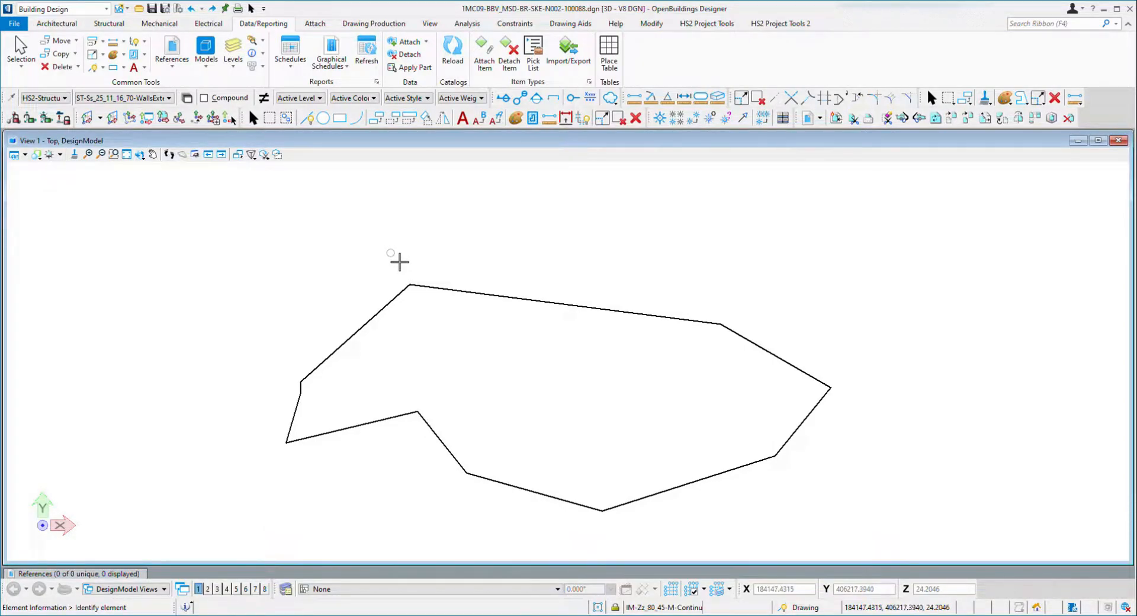
left_click(315, 24)
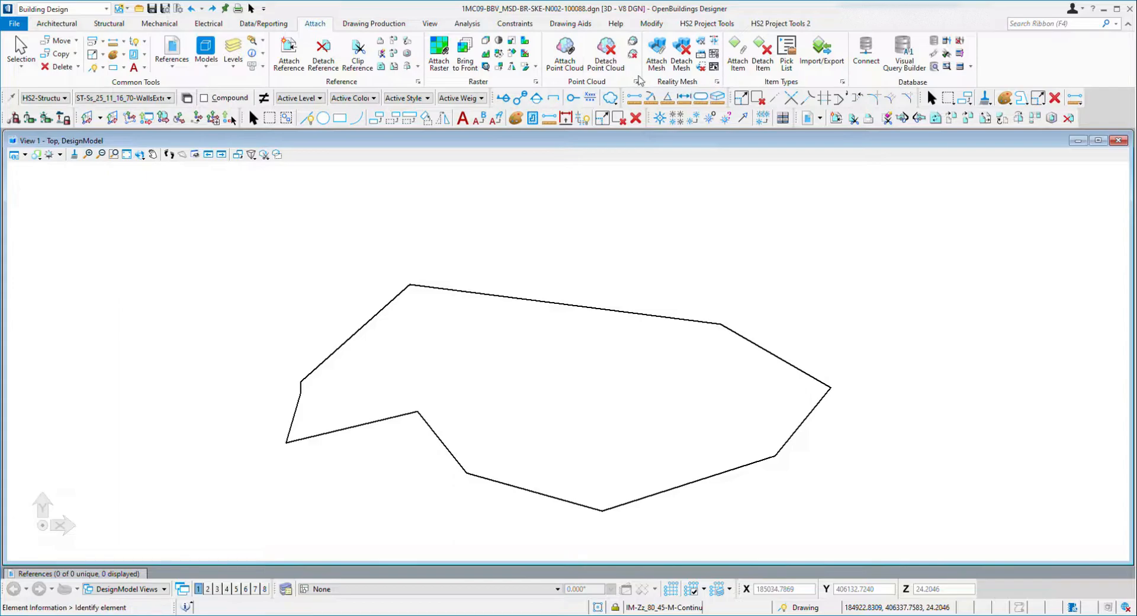
left_click(375, 24)
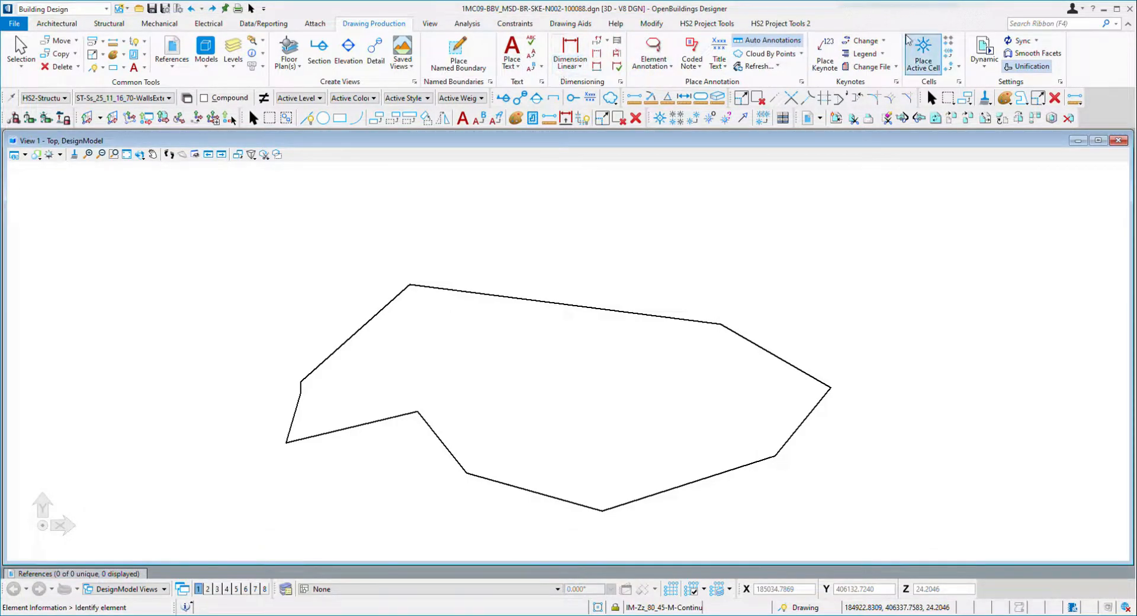
left_click(728, 116)
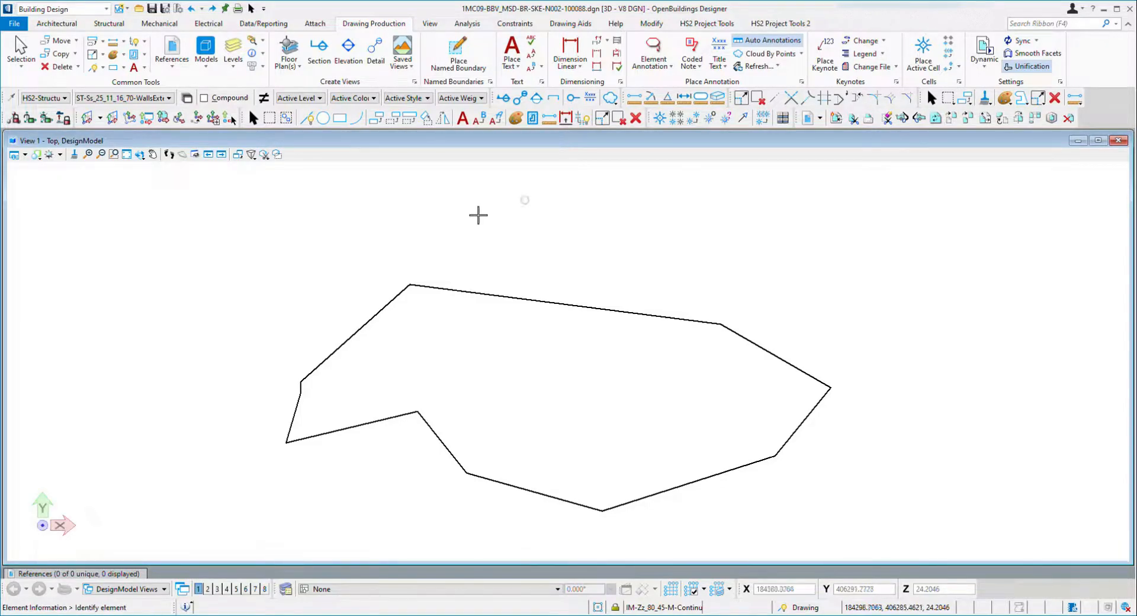
Browse the View, Analysis, Constraints, Structural, Drawing Aids, Help and Modify ribbon tabs.
left_click(429, 24)
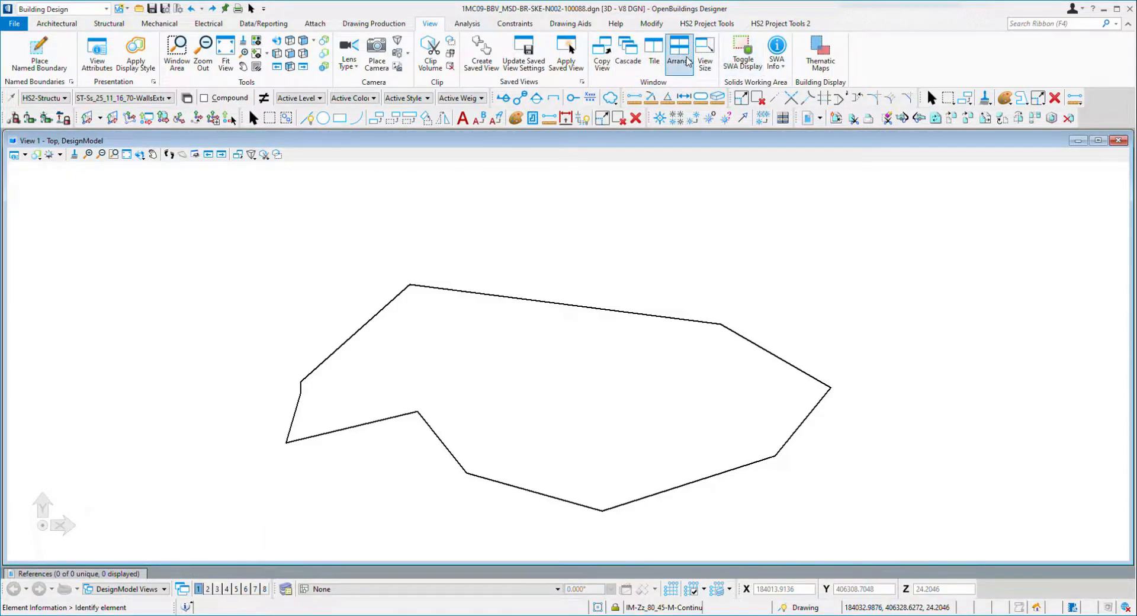
left_click(467, 26)
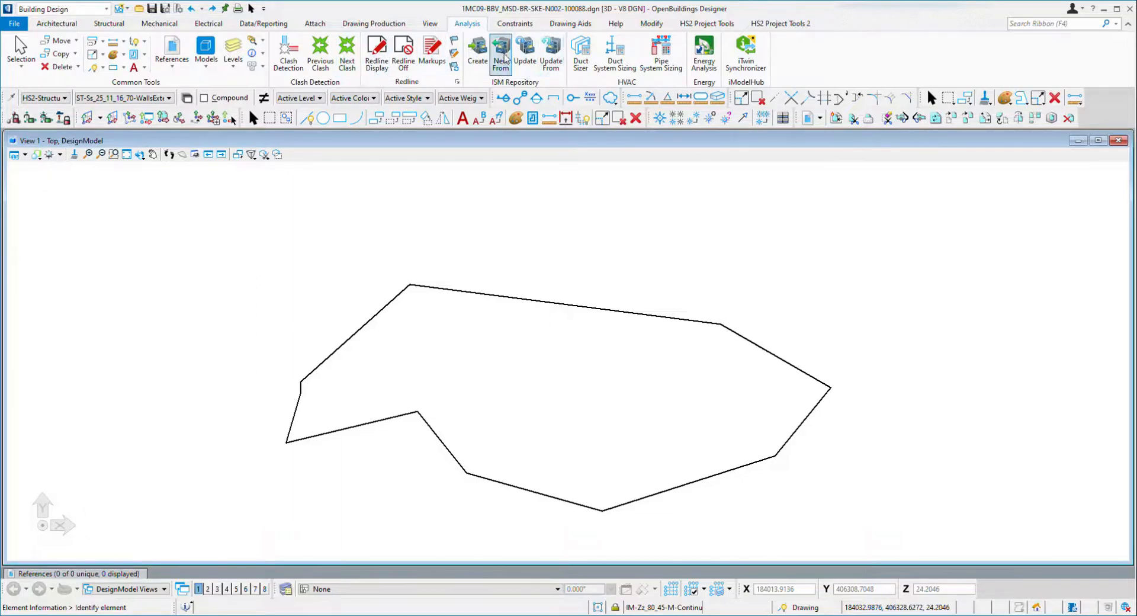
left_click(524, 26)
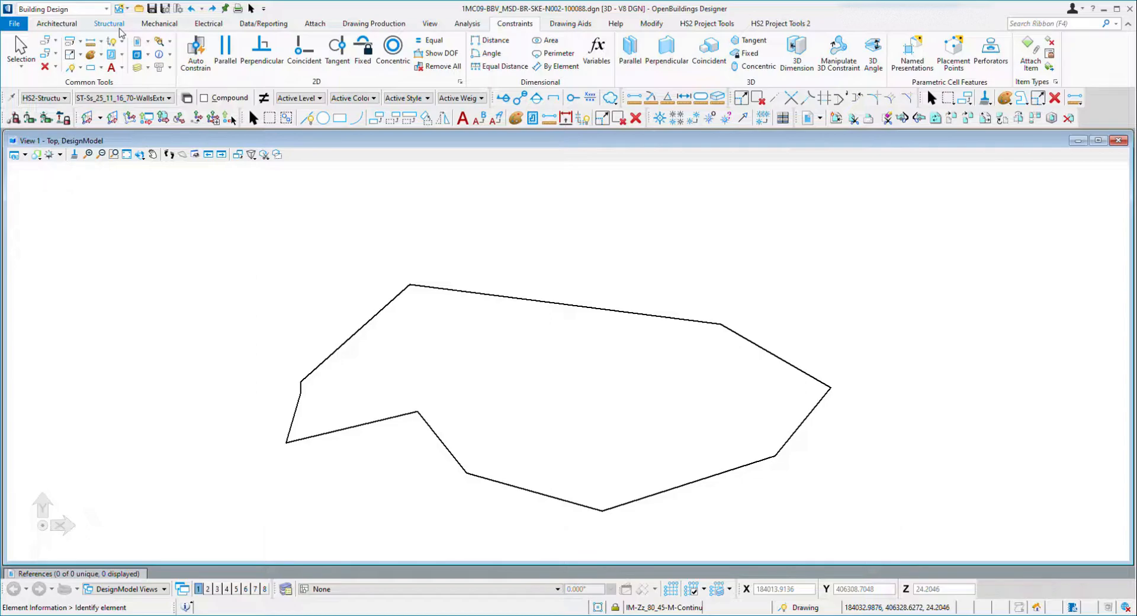
left_click(216, 26)
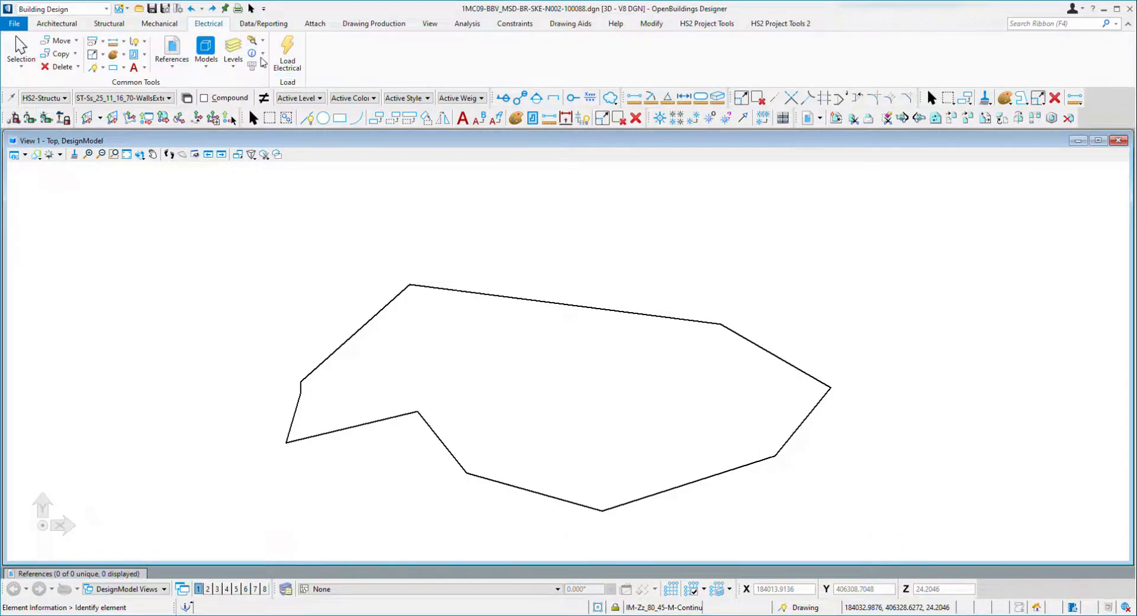
left_click(152, 25)
left_click(109, 24)
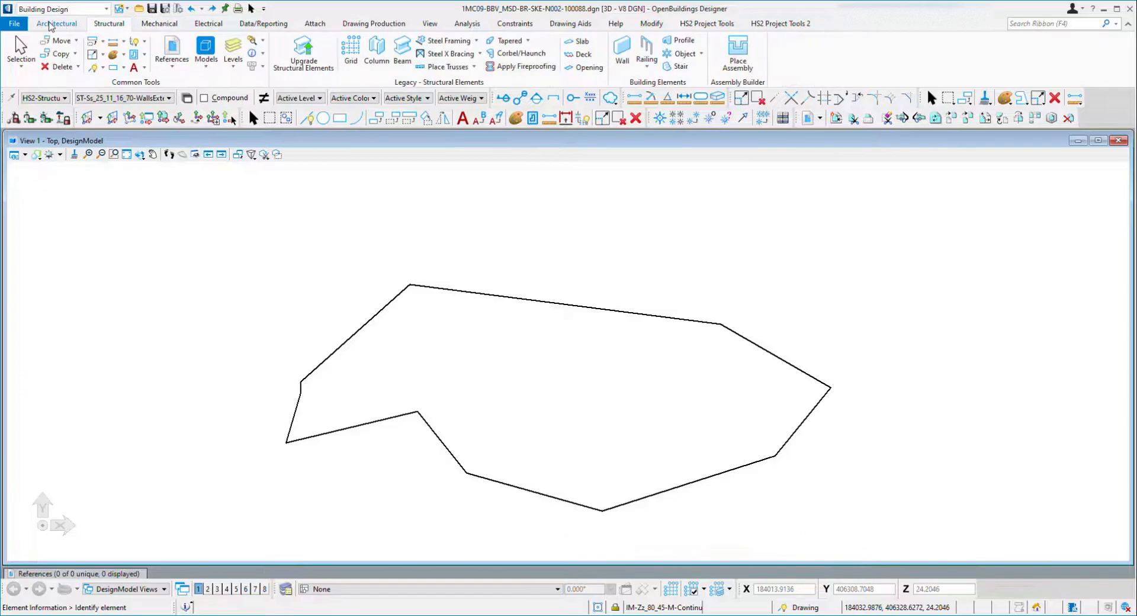
left_click(52, 25)
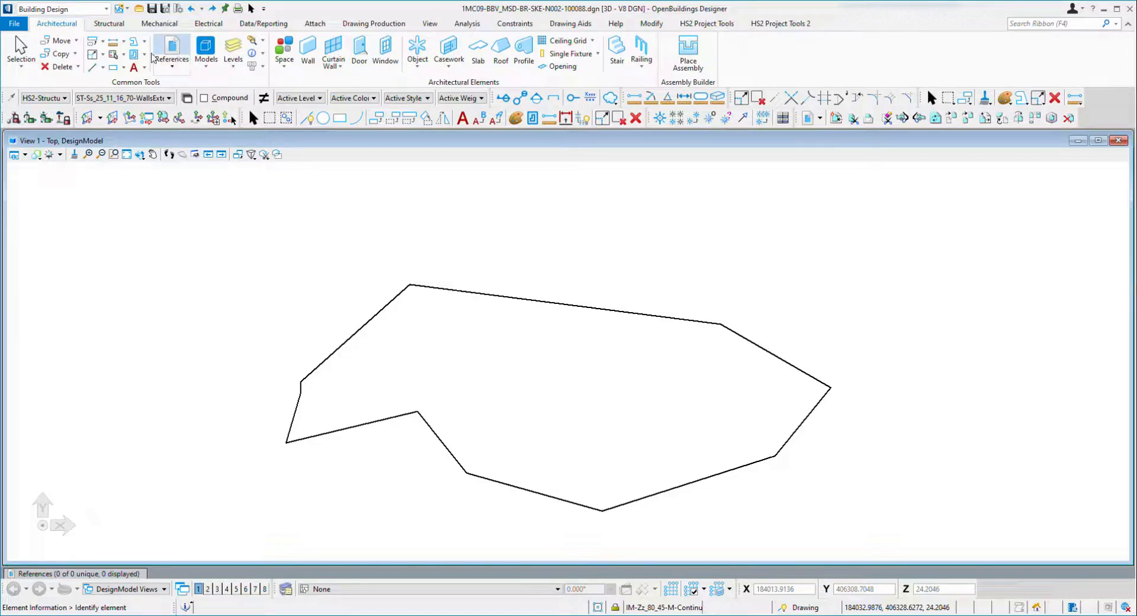
left_click(560, 24)
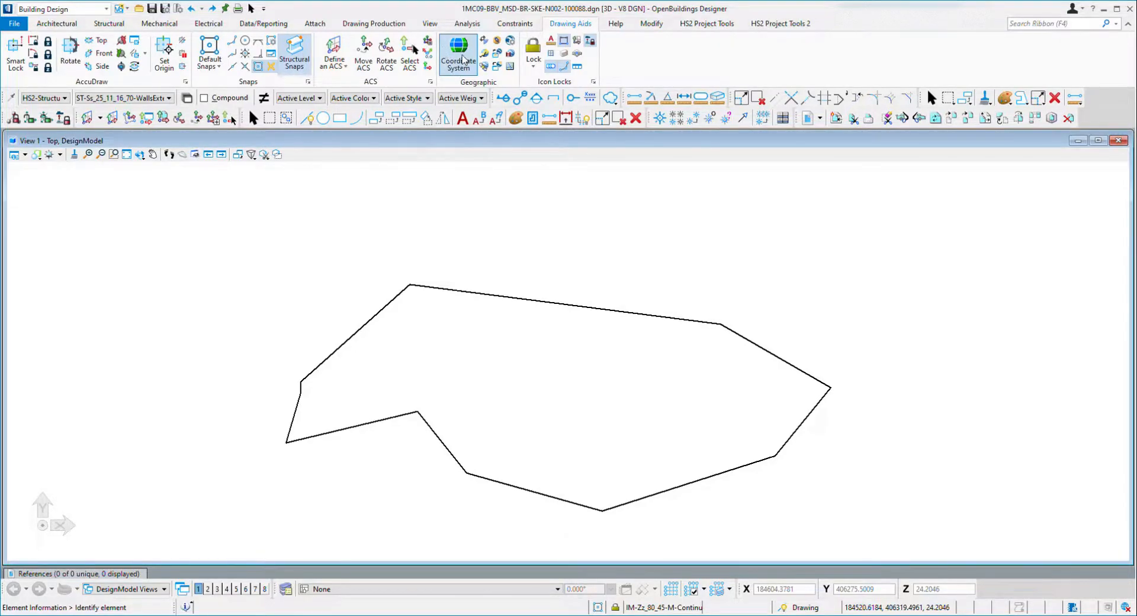
left_click(621, 26)
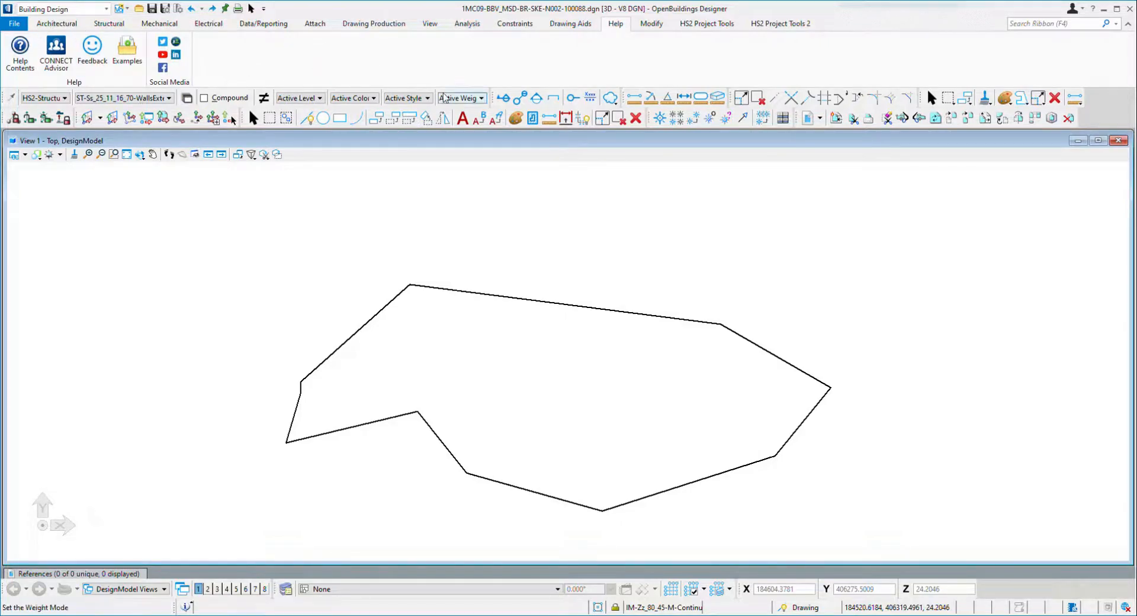
left_click(640, 27)
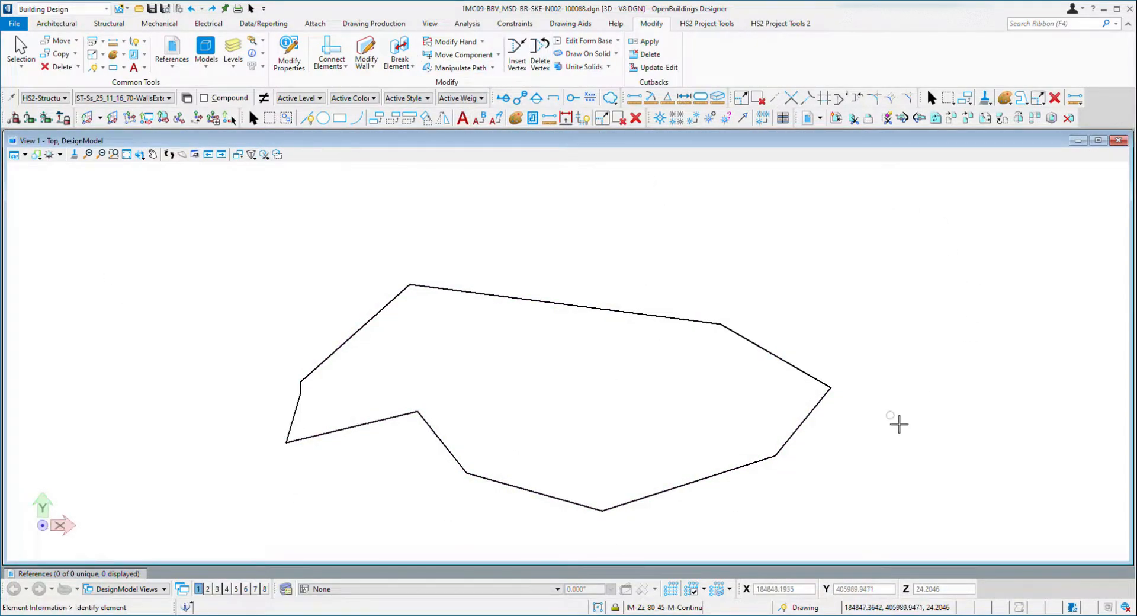
Open the File backstage and review the Tools page options.
left_click(19, 25)
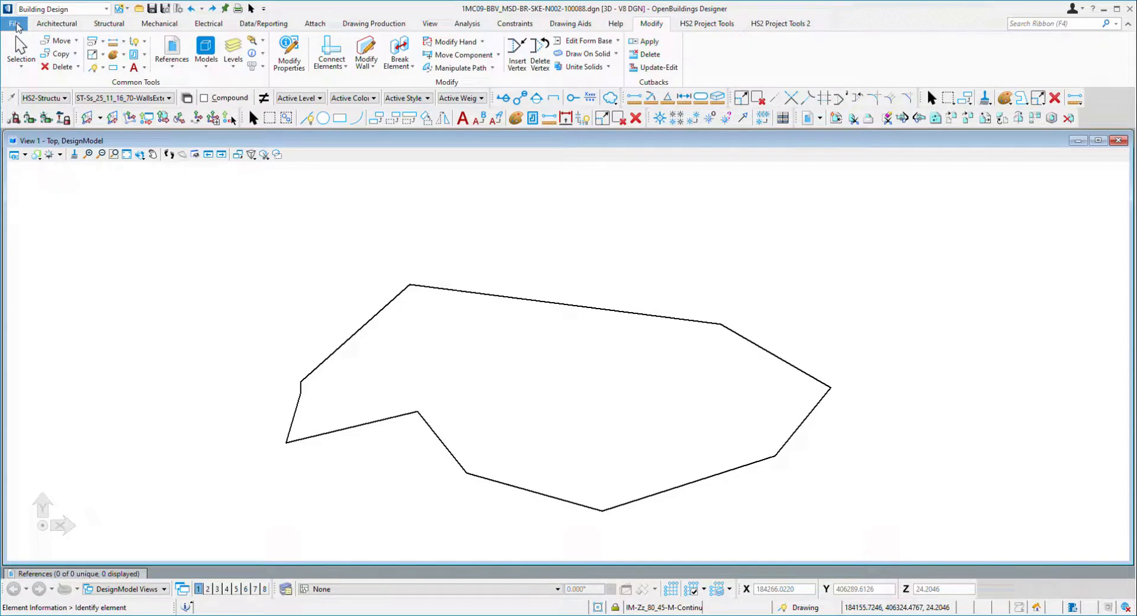
left_click(14, 23)
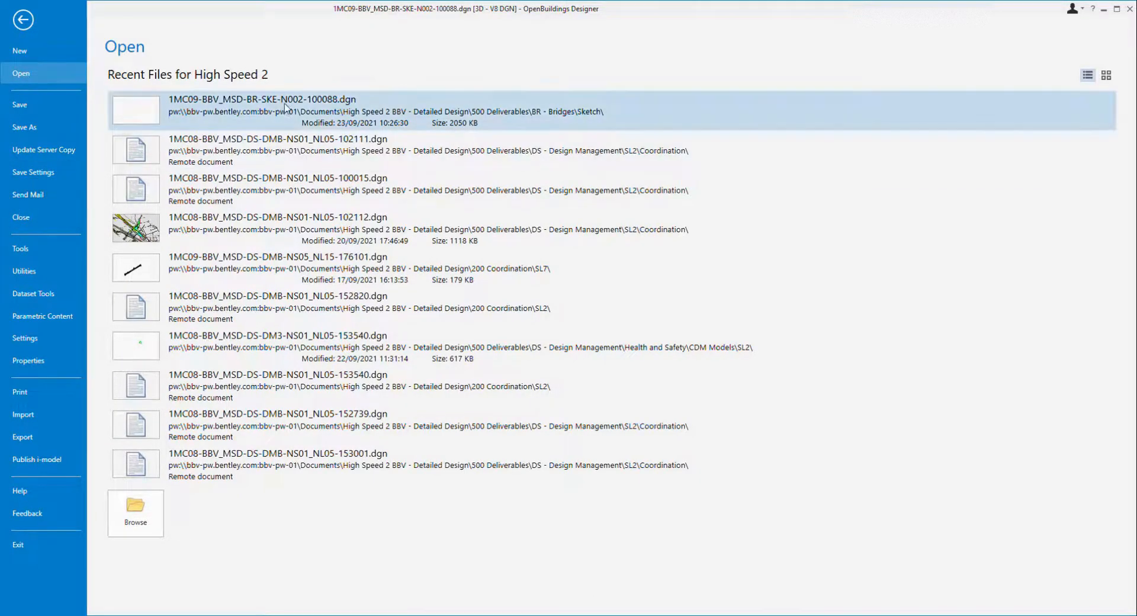
left_click(41, 250)
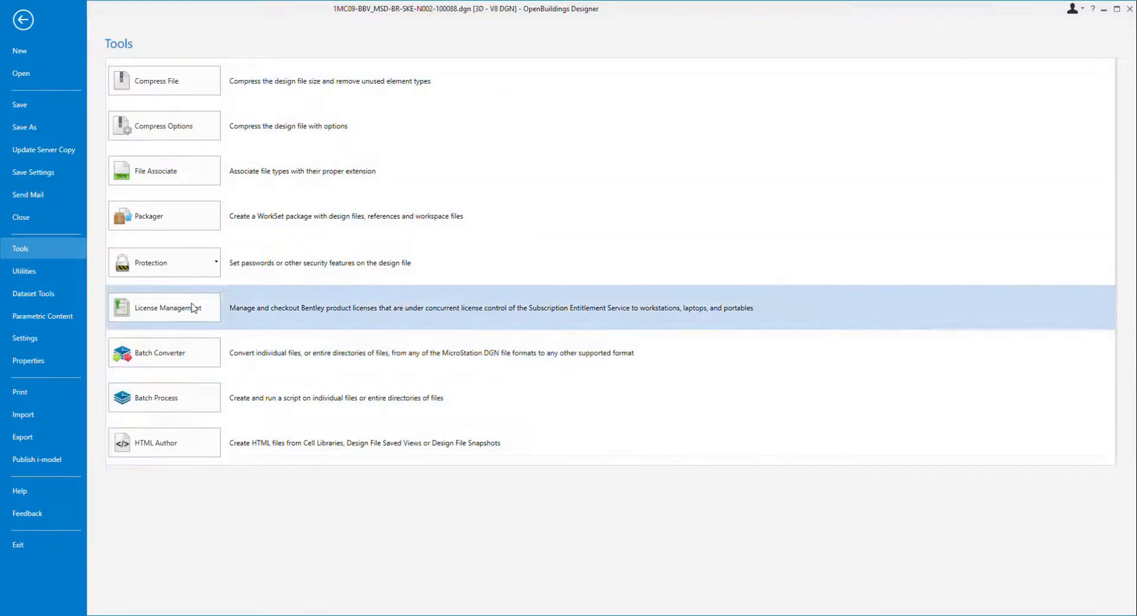
left_click(188, 92)
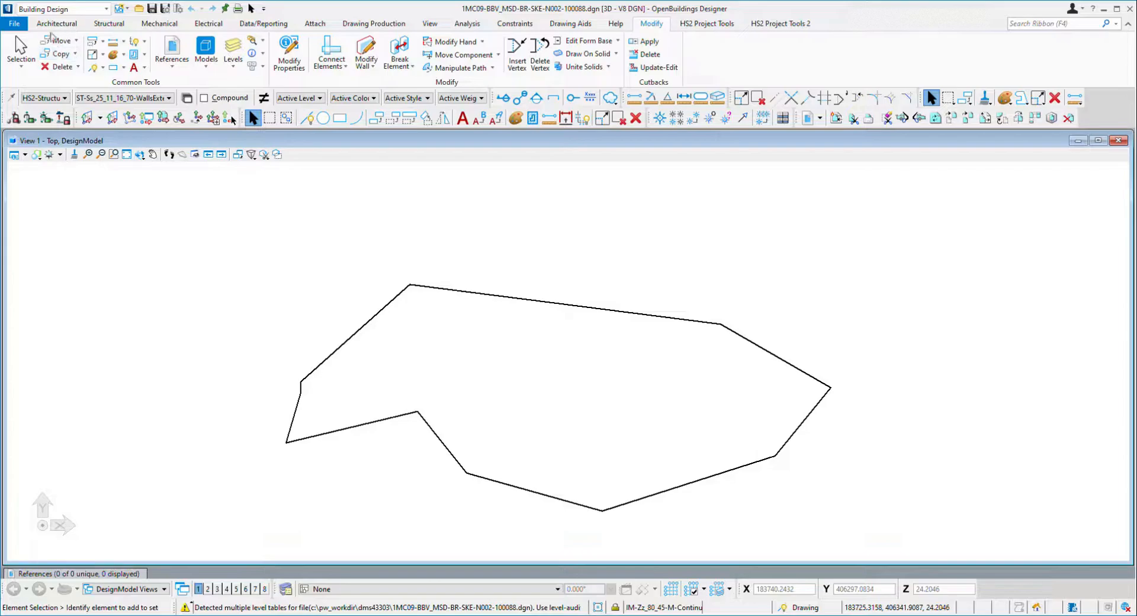
Browse the File backstage Tools page and the Building Designer Utilities categories, including Part and IFC Utilities.
left_click(14, 23)
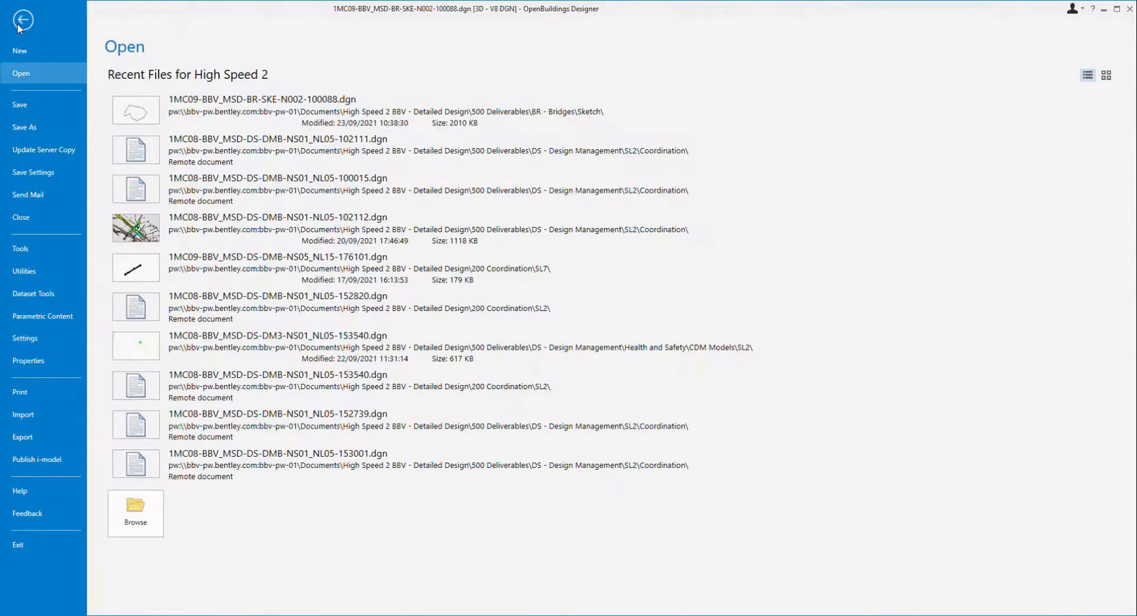
left_click(34, 248)
left_click(177, 132)
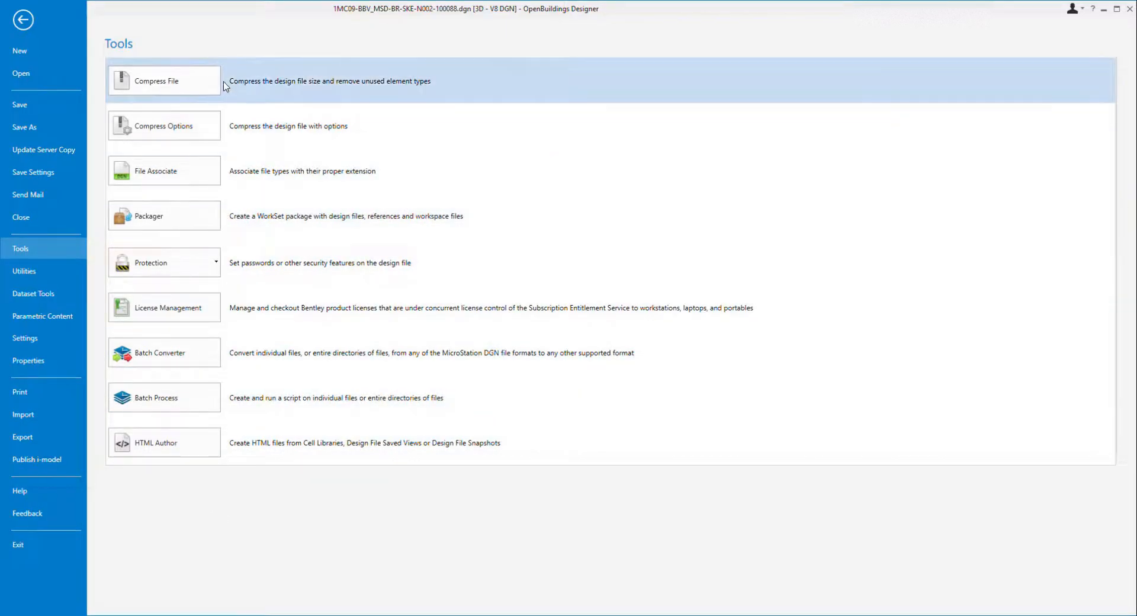
left_click(51, 277)
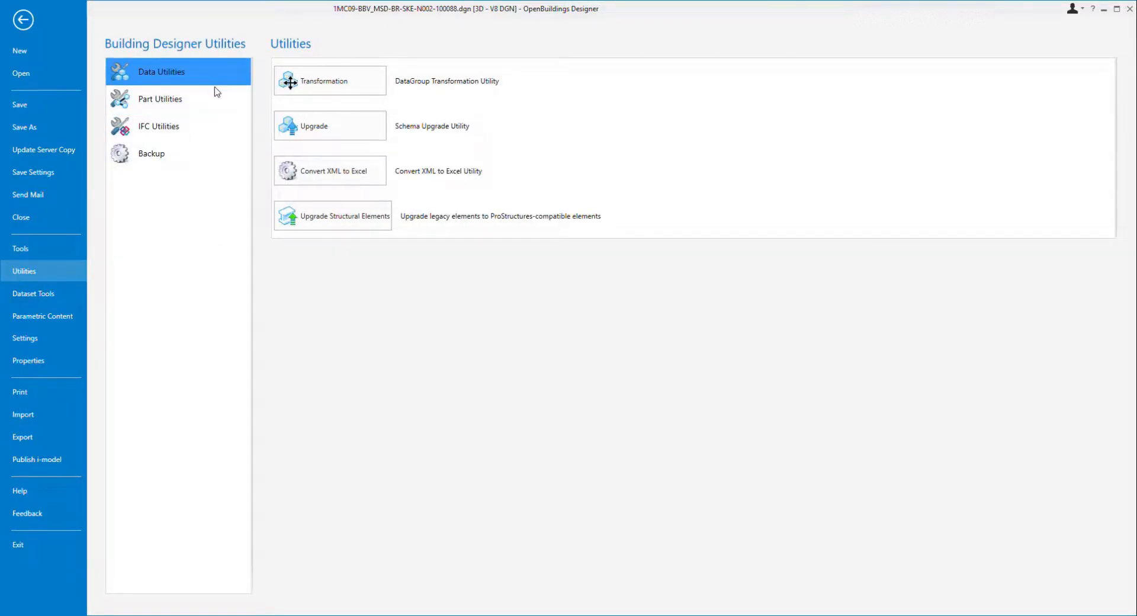
left_click(179, 108)
left_click(173, 125)
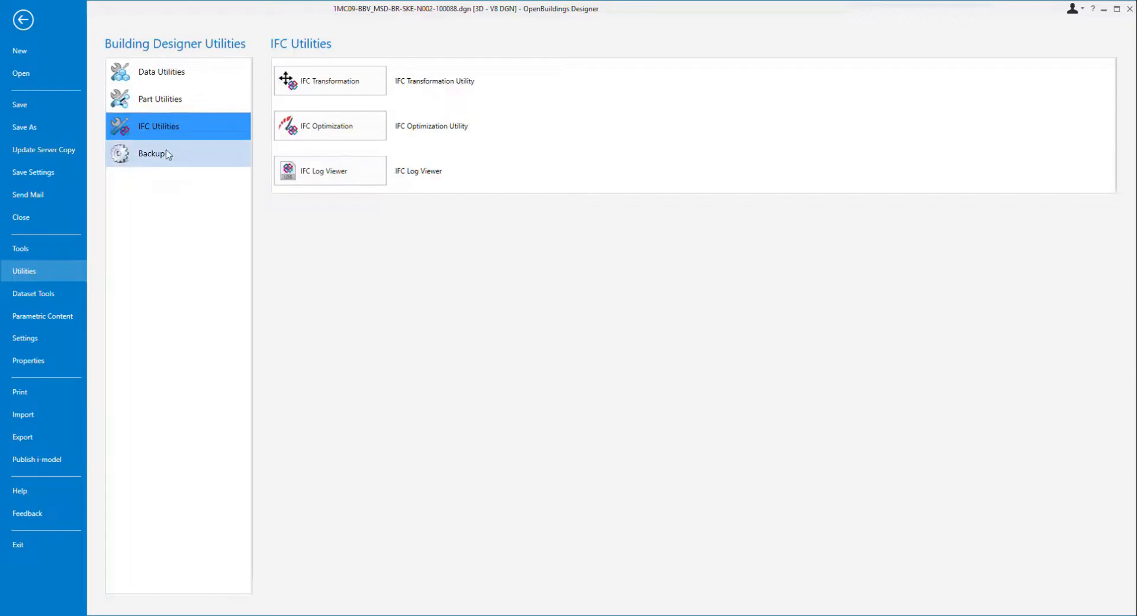
Browse the Building Designer Utilities categories and the Dataset Tools and Parametric Content pages of the File backstage.
left_click(165, 156)
left_click(164, 121)
left_click(165, 101)
left_click(167, 77)
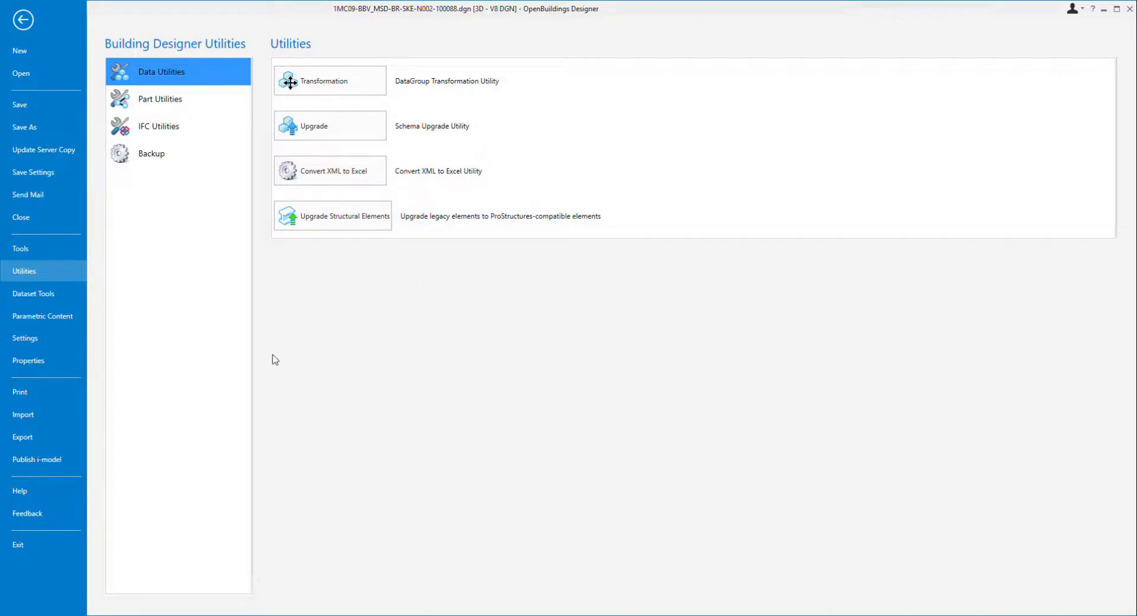
left_click(34, 293)
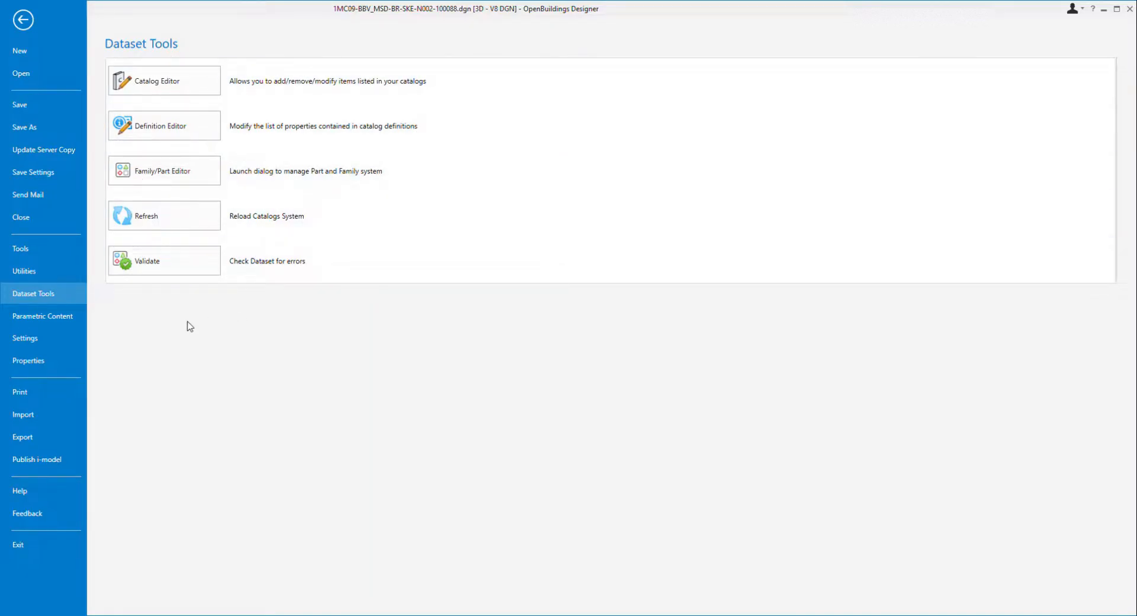
left_click(57, 319)
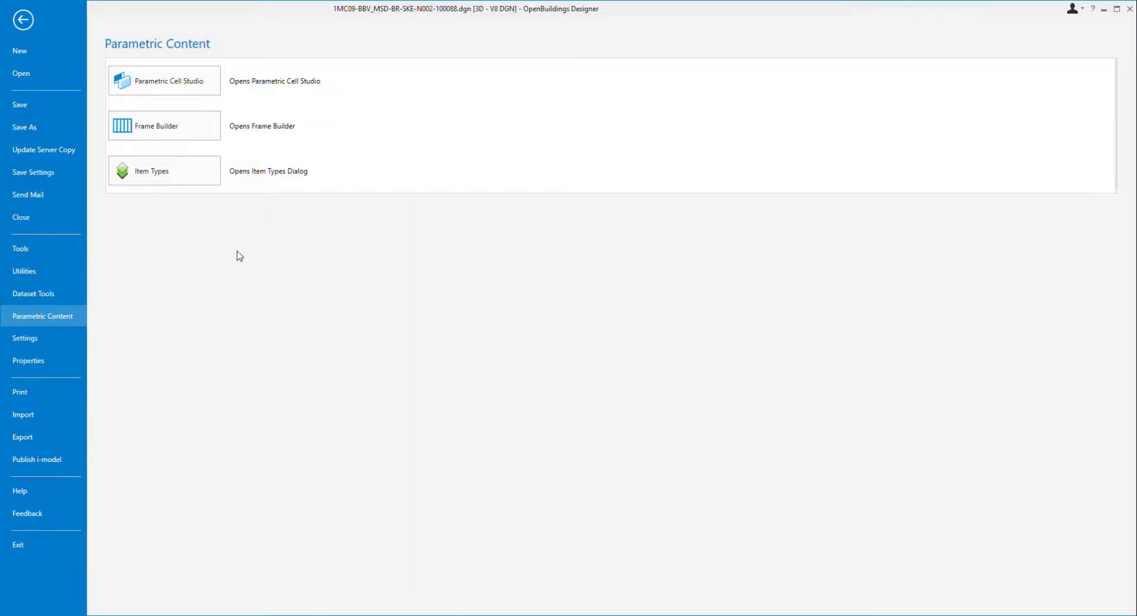
left_click(31, 337)
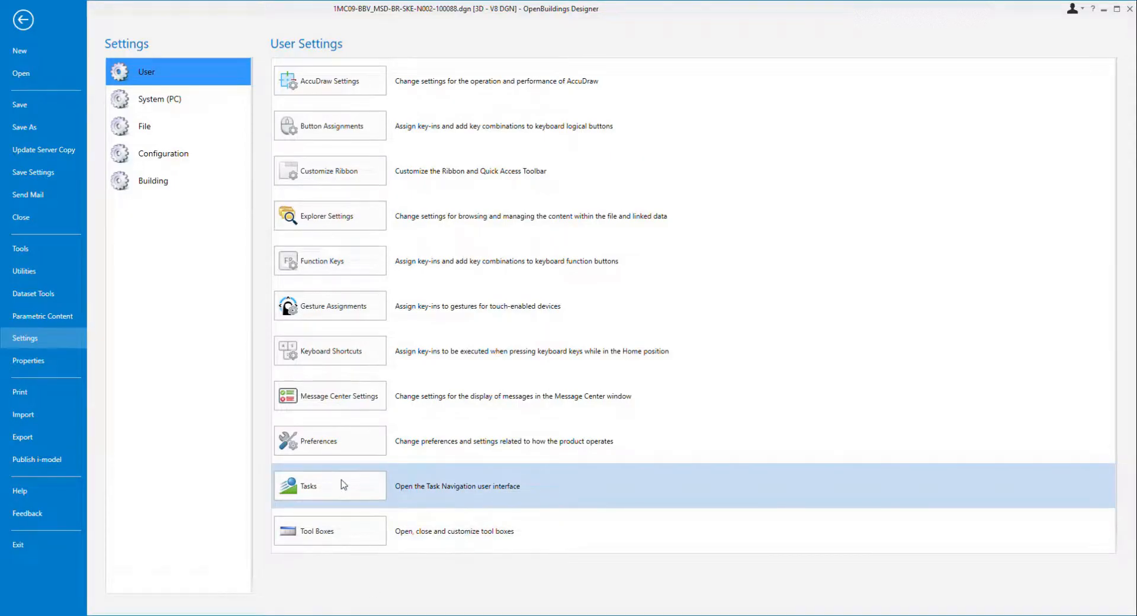
Browse the File backstage Settings categories: User, System (PC), File, Configuration and Building.
left_click(341, 535)
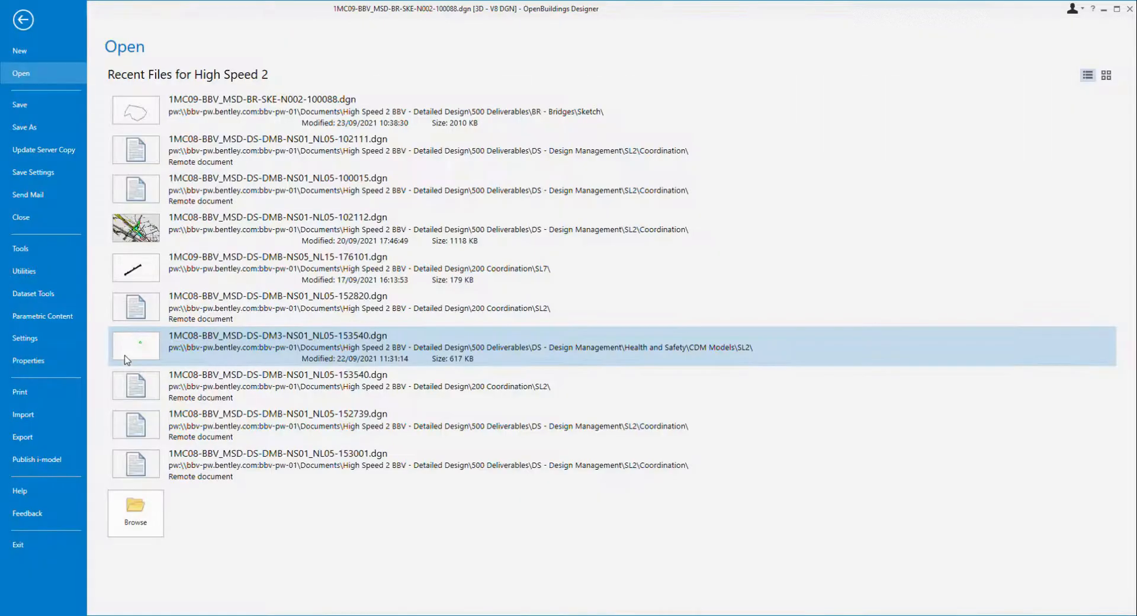
left_click(30, 338)
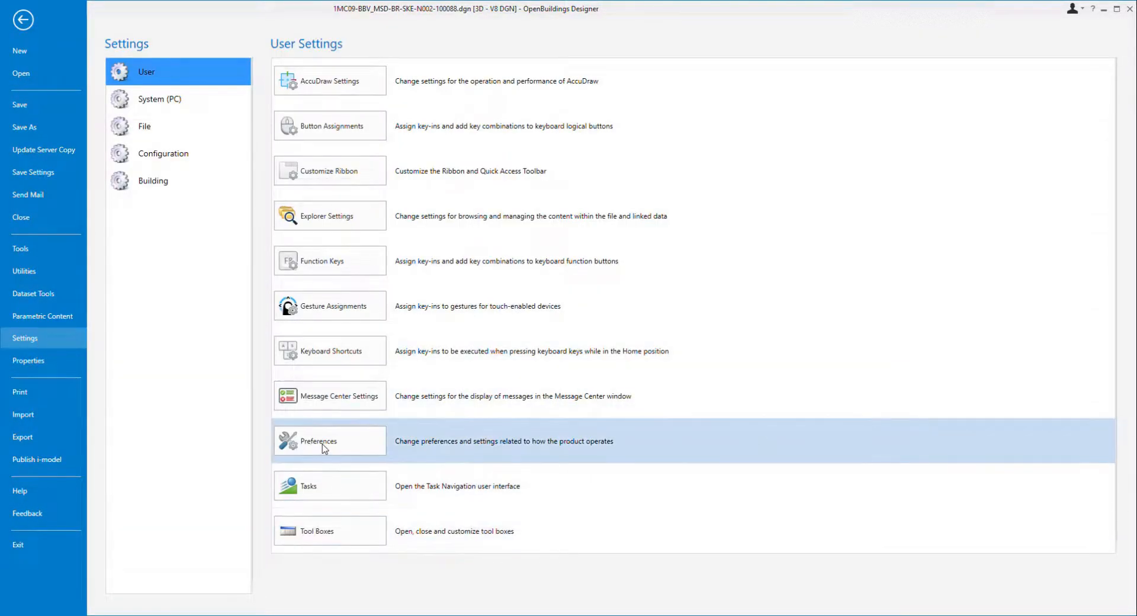
left_click(323, 449)
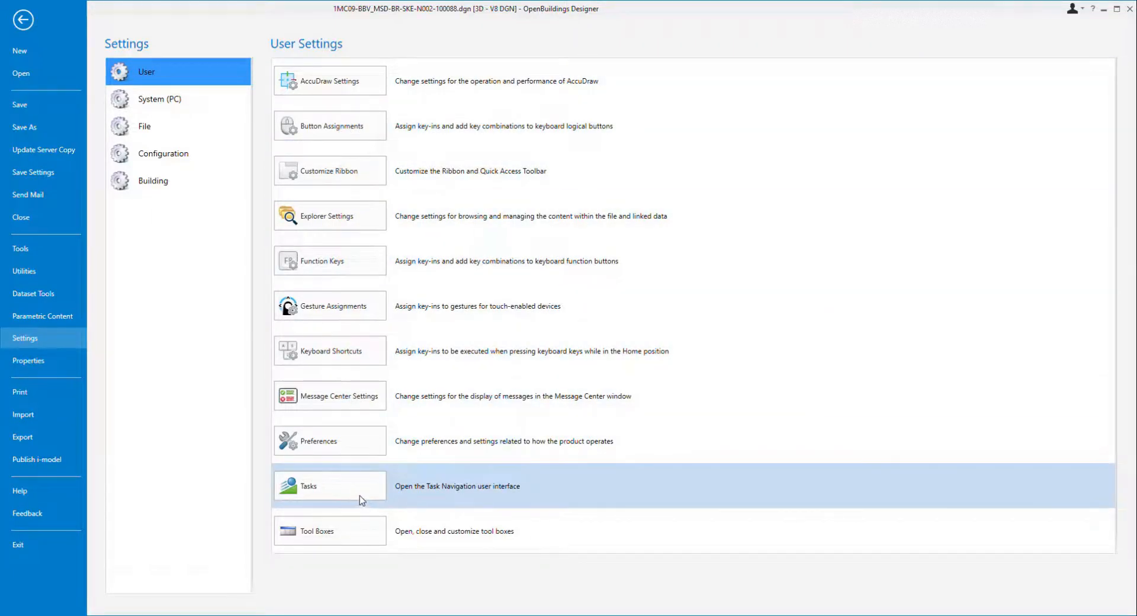
left_click(150, 102)
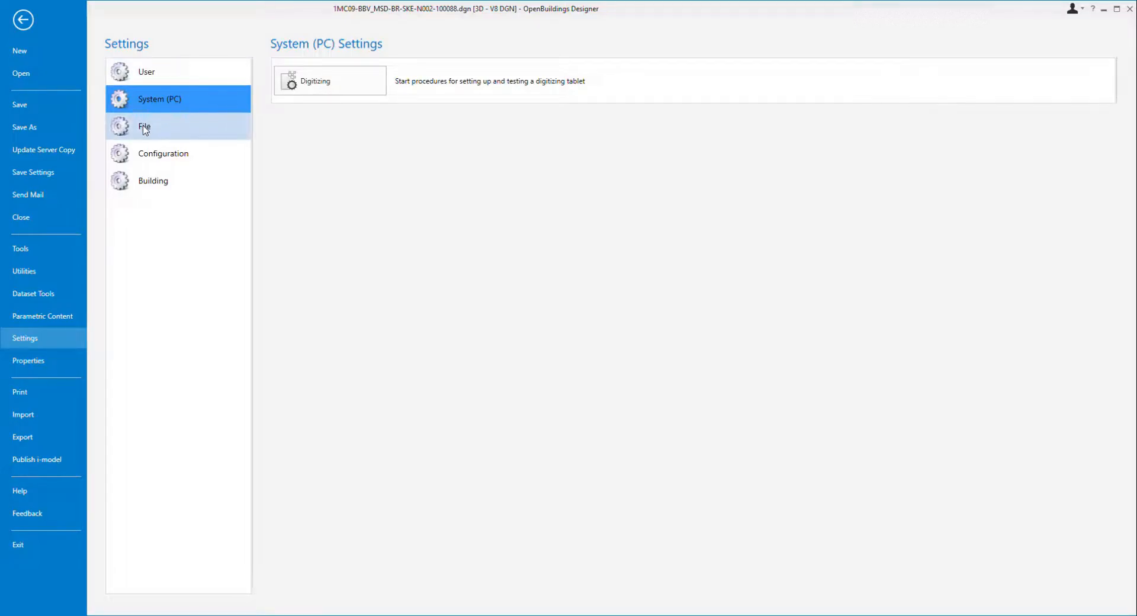
left_click(140, 127)
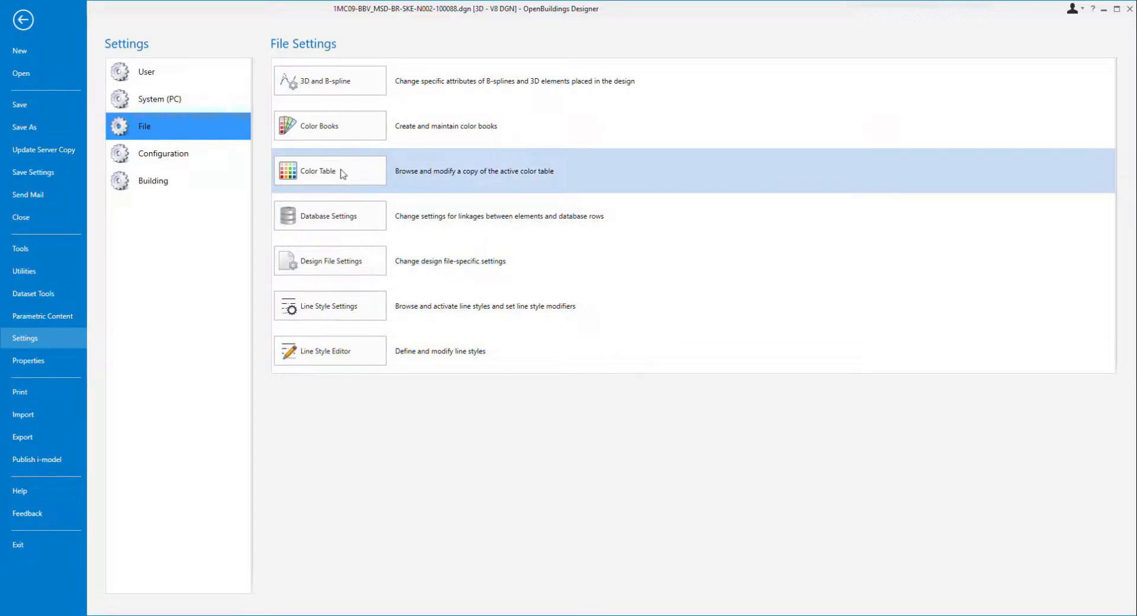
left_click(180, 163)
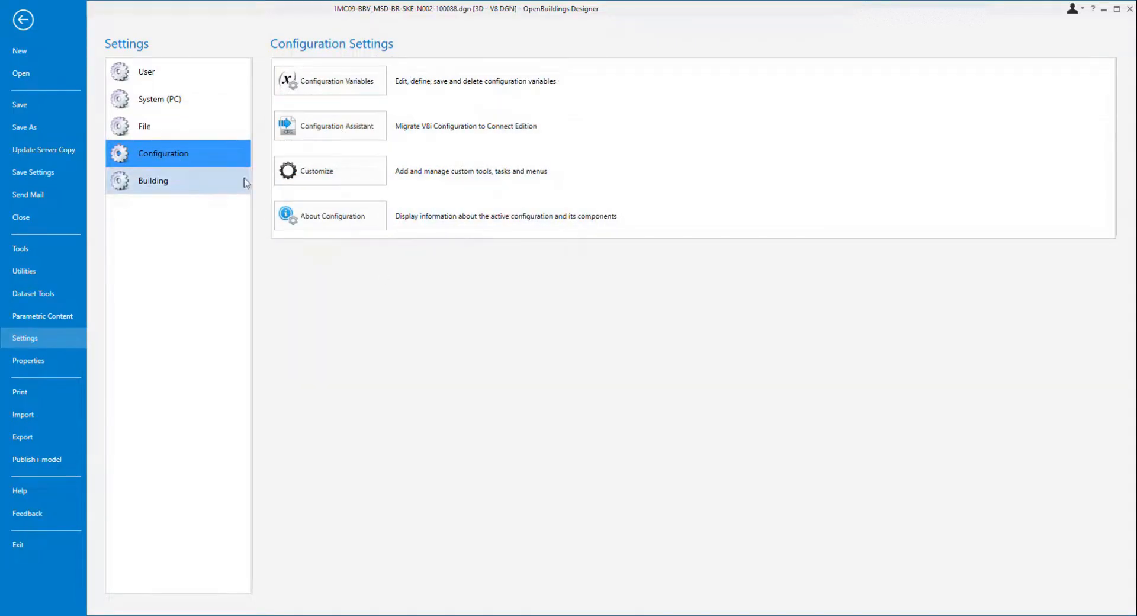
left_click(145, 178)
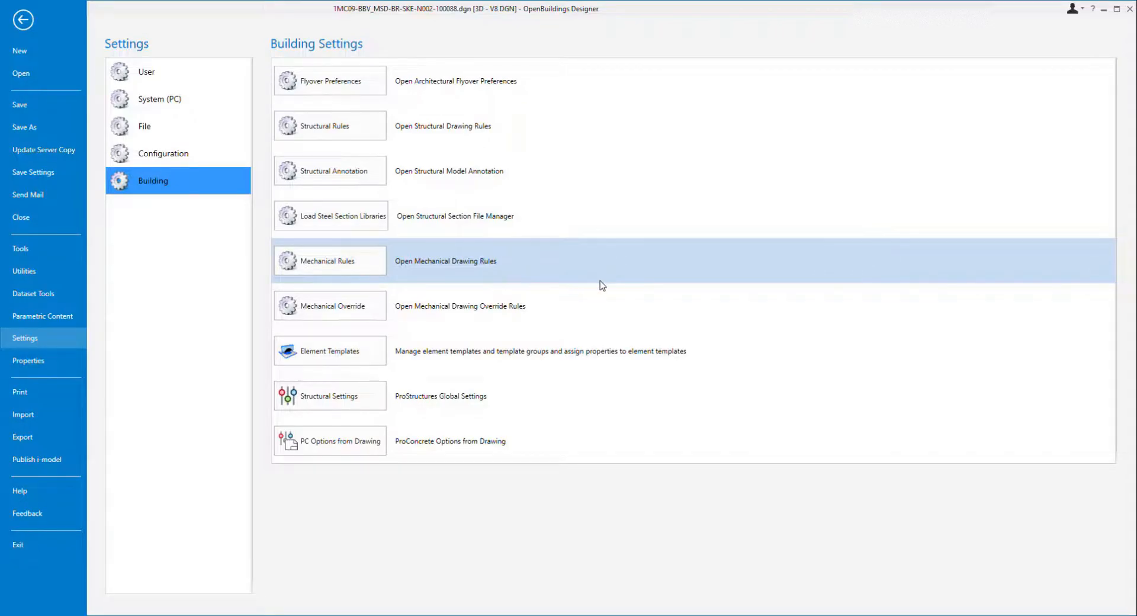
Open the Properties panel and inspect the file's and the closed outline's properties, then clear the selection.
left_click(28, 361)
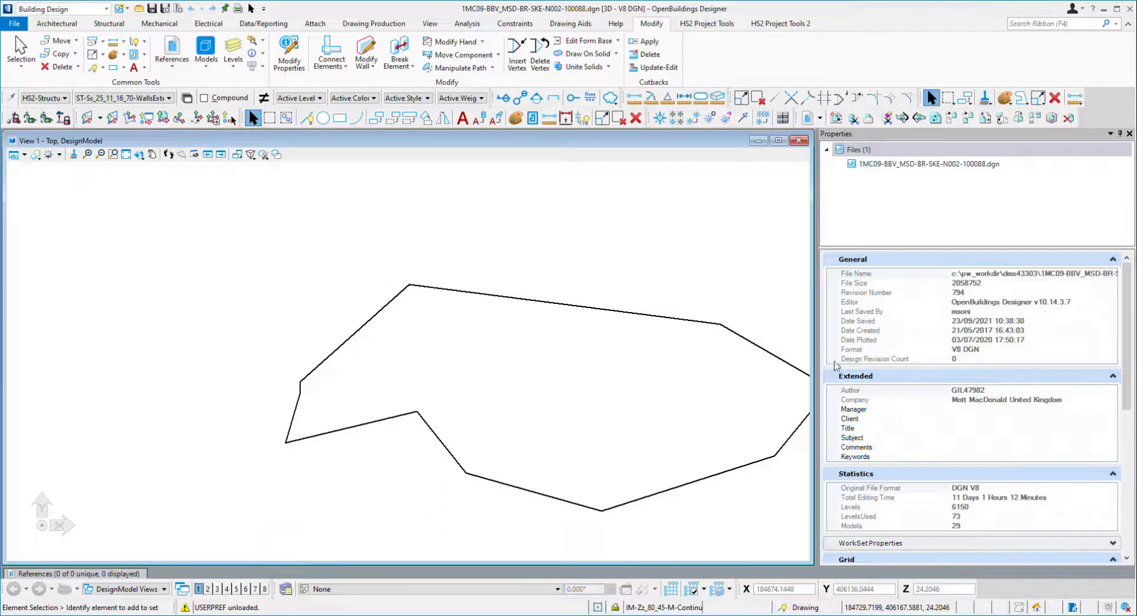
left_click(582, 308)
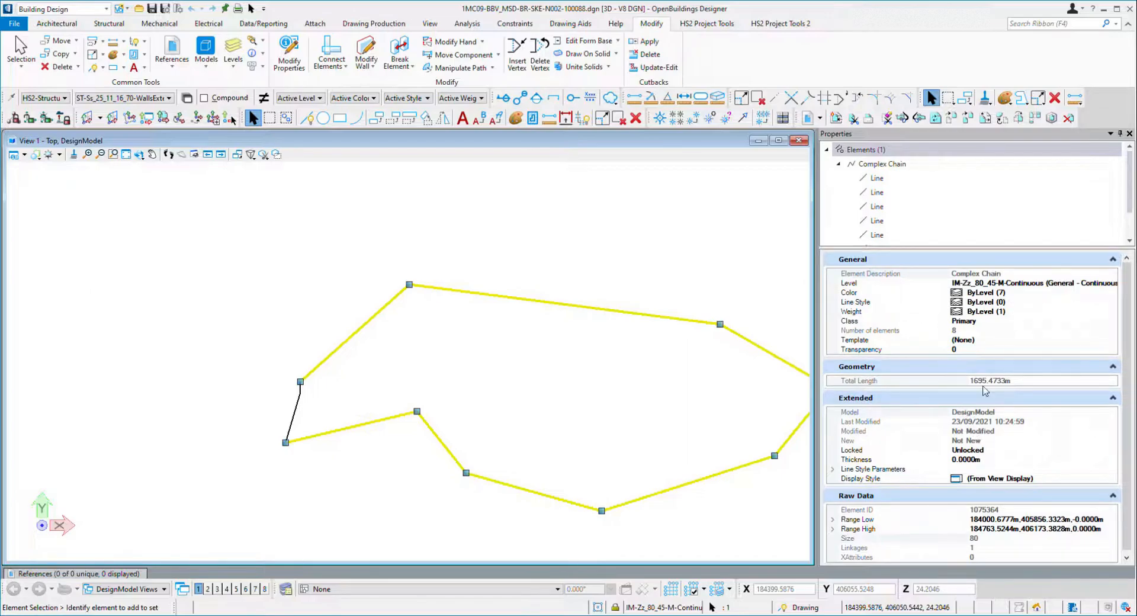
scroll(1009, 474, "down", 1)
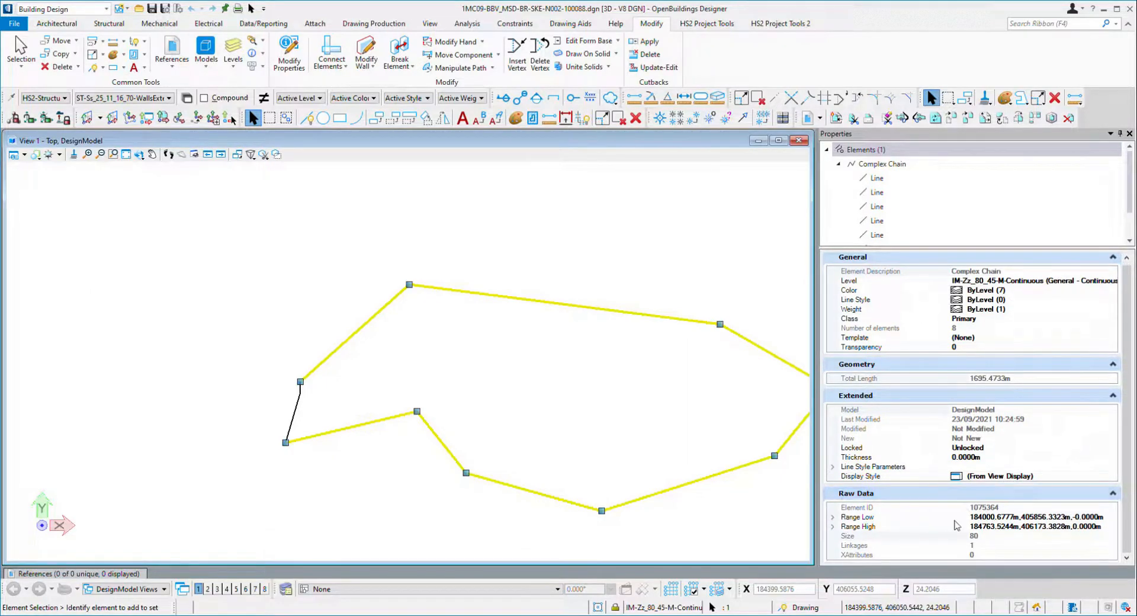
left_click(422, 340)
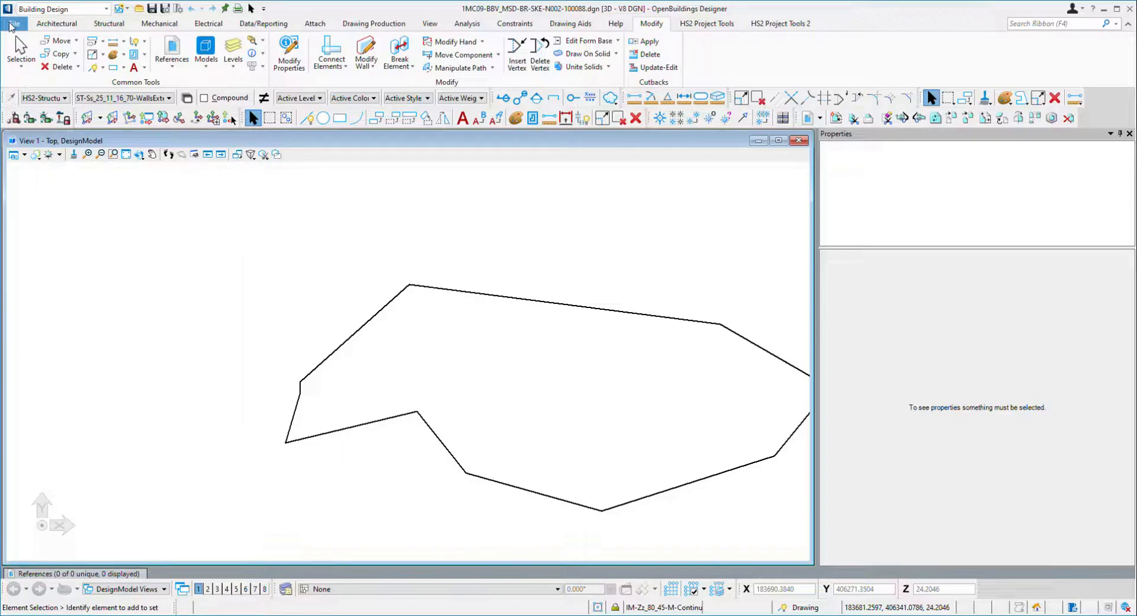
Review the Import and Export file type pages in the File backstage, then close the Properties panel.
left_click(13, 23)
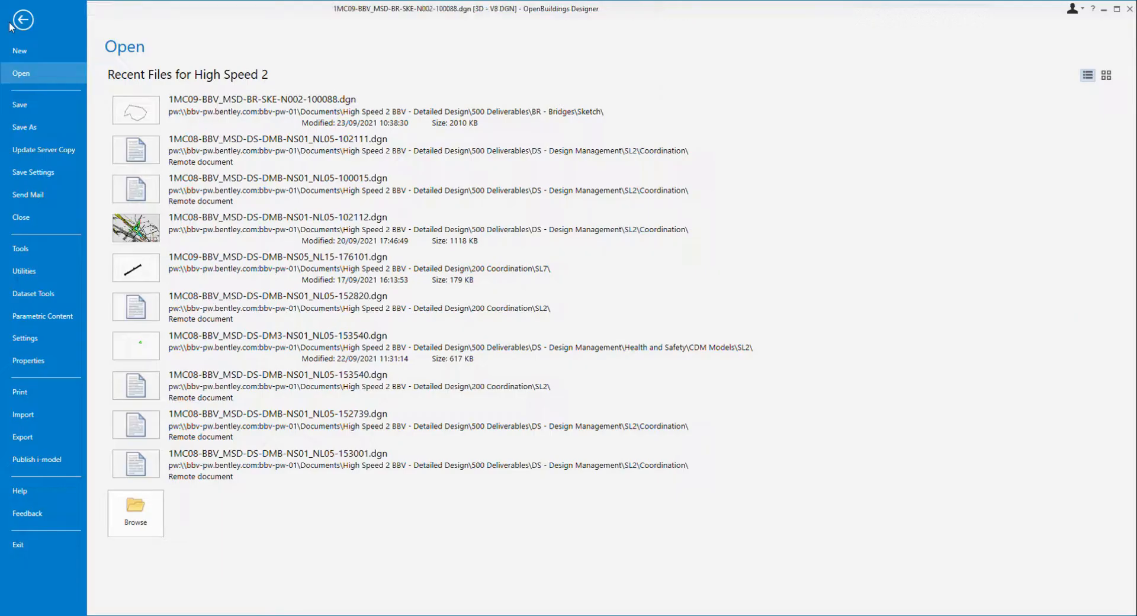
left_click(34, 416)
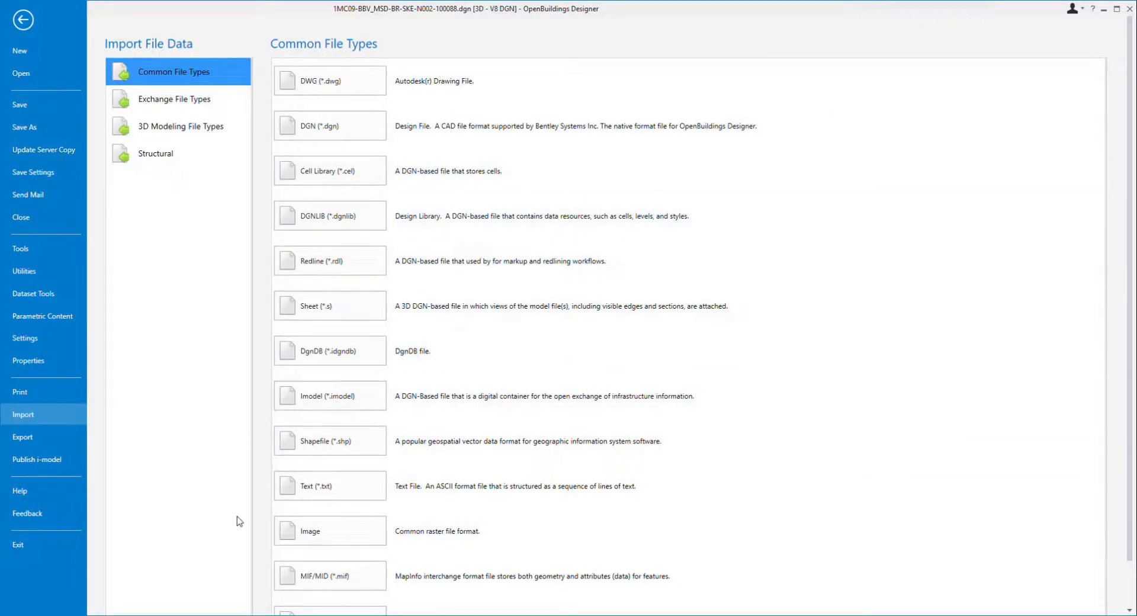
left_click(23, 436)
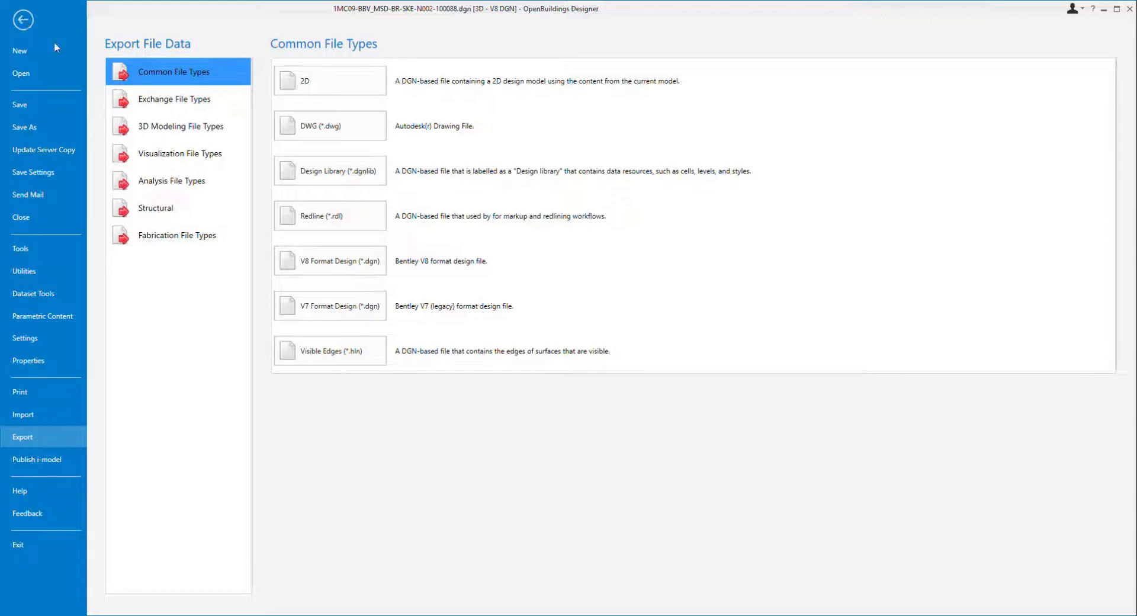
key("Escape")
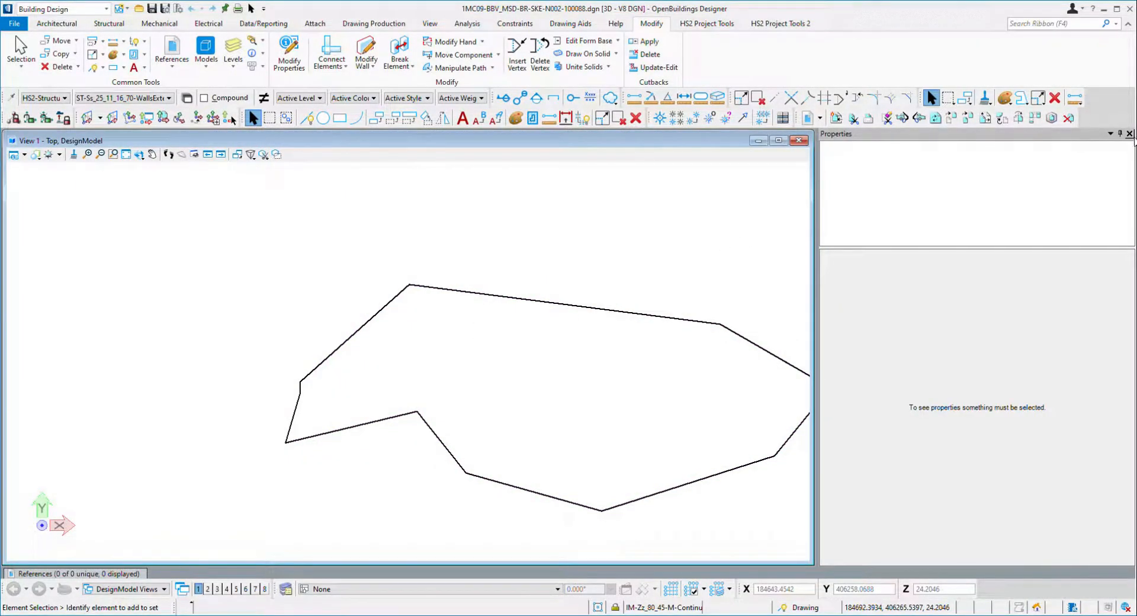
left_click(1129, 134)
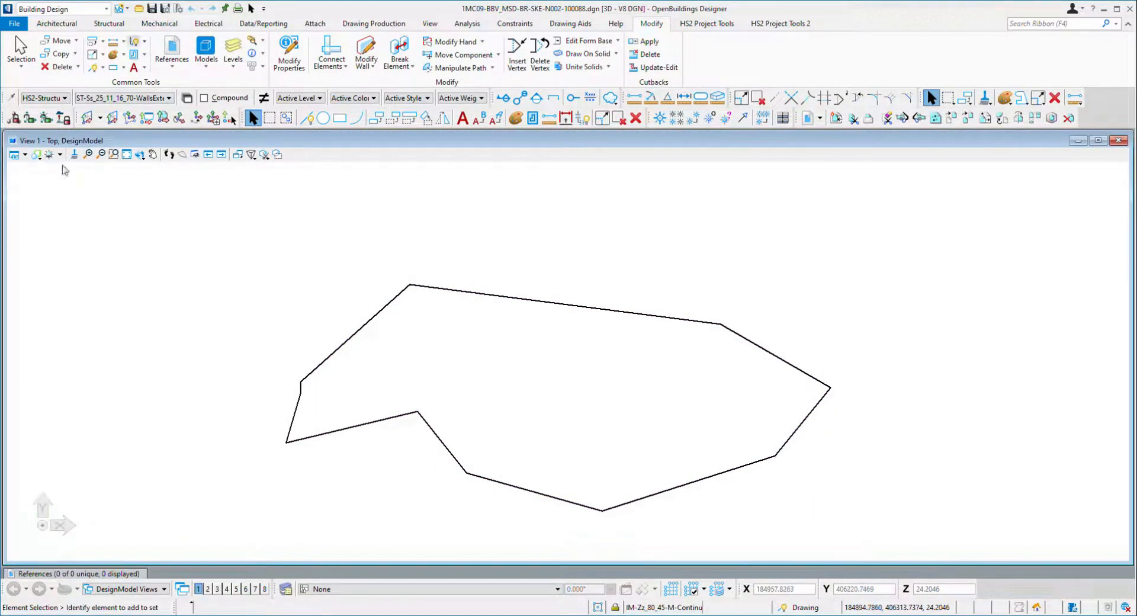